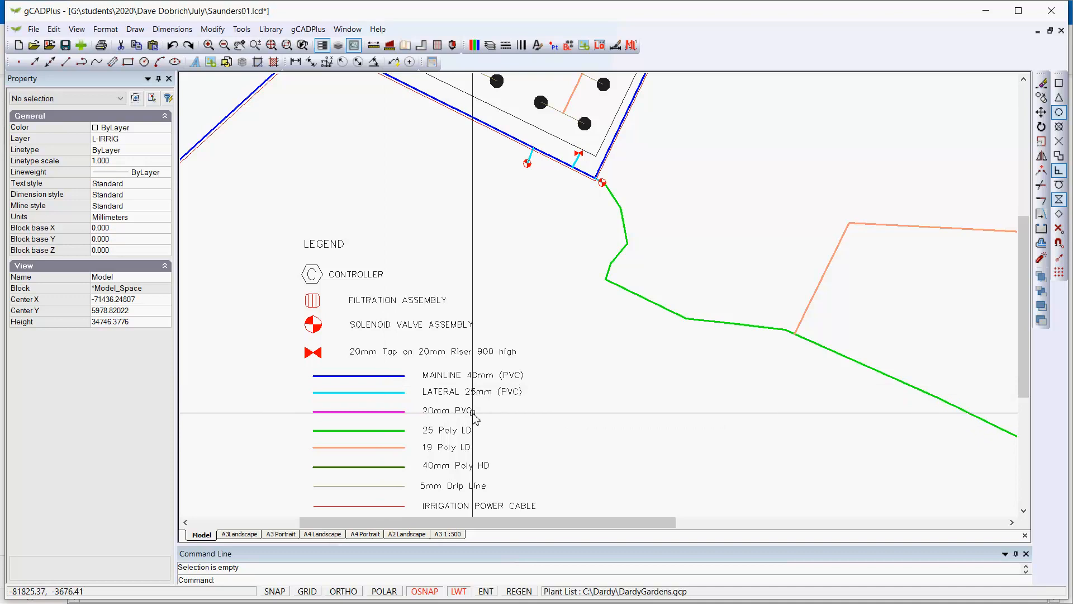
Select the blue 40 mm PVC mainline polyline to read its length in its properties, and clear the selection
{"action": "scroll", "coordinate": [615, 369], "scroll_direction": "down", "scroll_amount": 1}
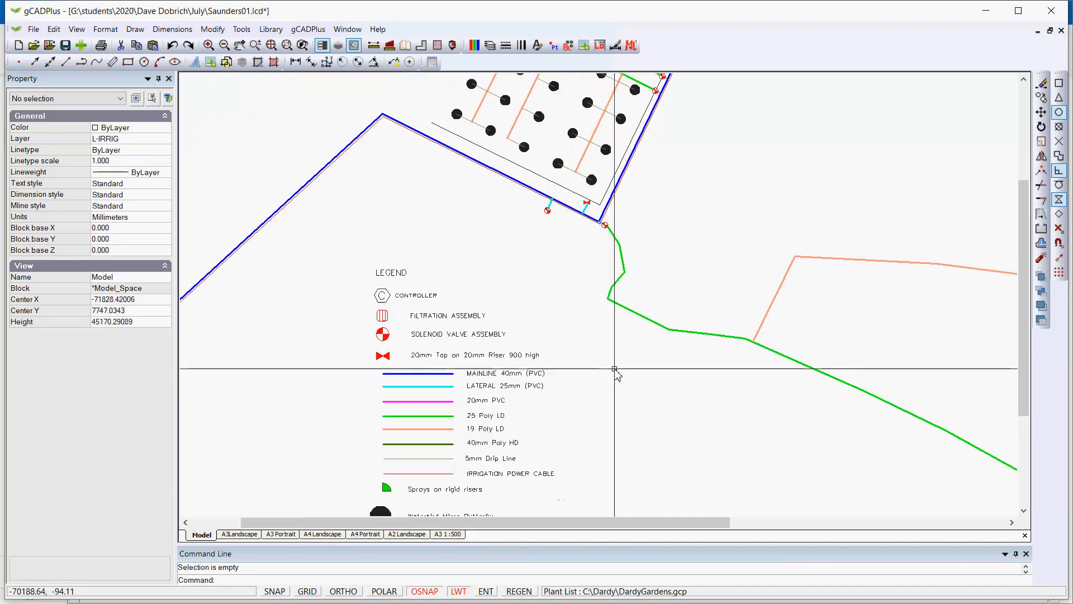
{"action": "scroll", "coordinate": [615, 369], "scroll_direction": "down", "scroll_amount": 3}
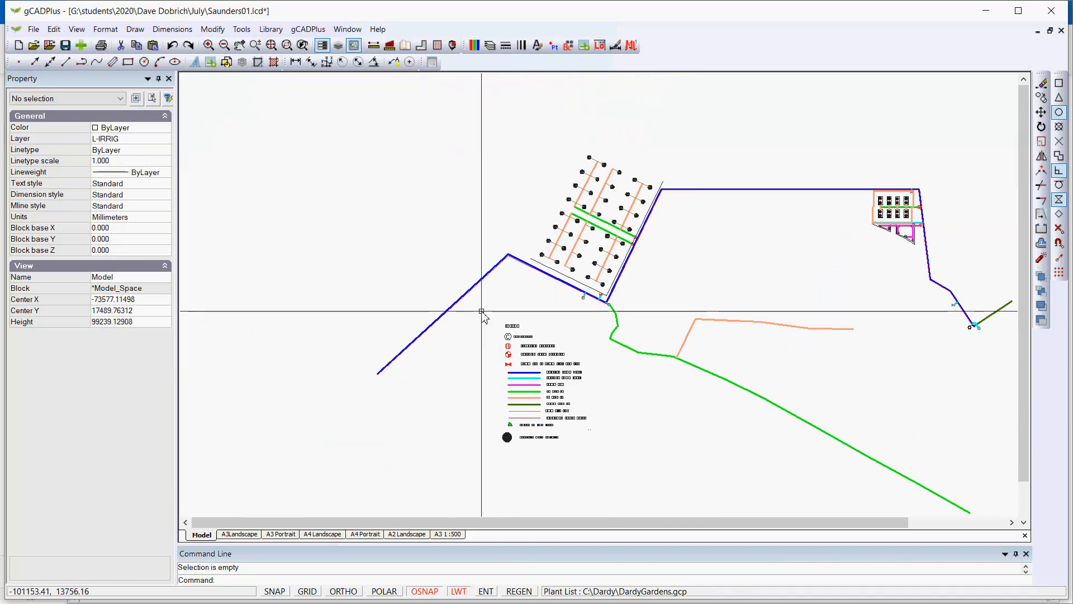
{"action": "scroll", "coordinate": [482, 311], "scroll_direction": "up", "scroll_amount": 1}
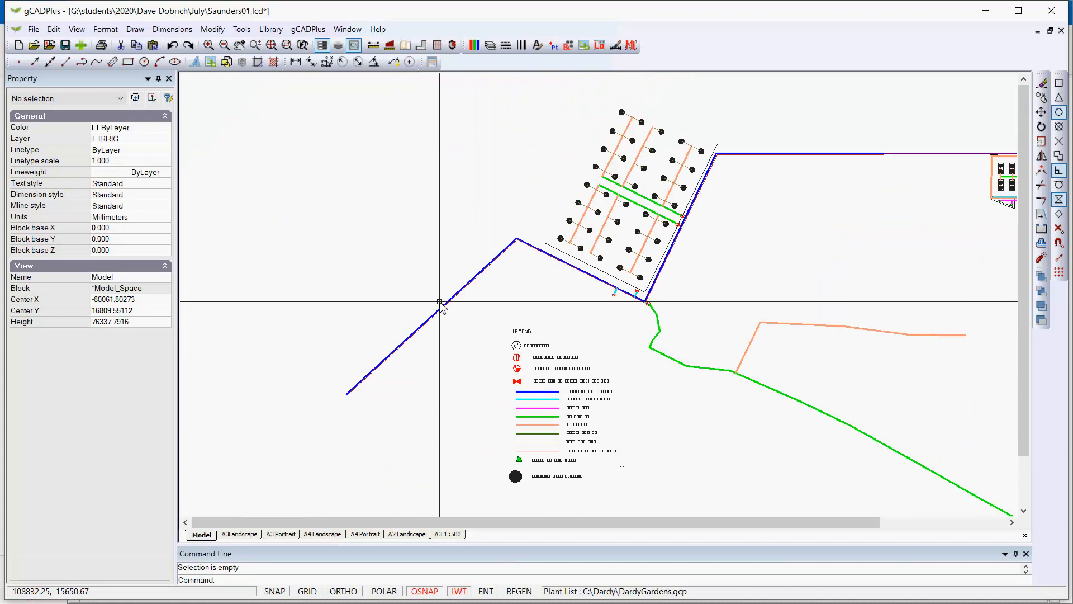
{"action": "scroll", "coordinate": [475, 297], "scroll_direction": "up", "scroll_amount": 3}
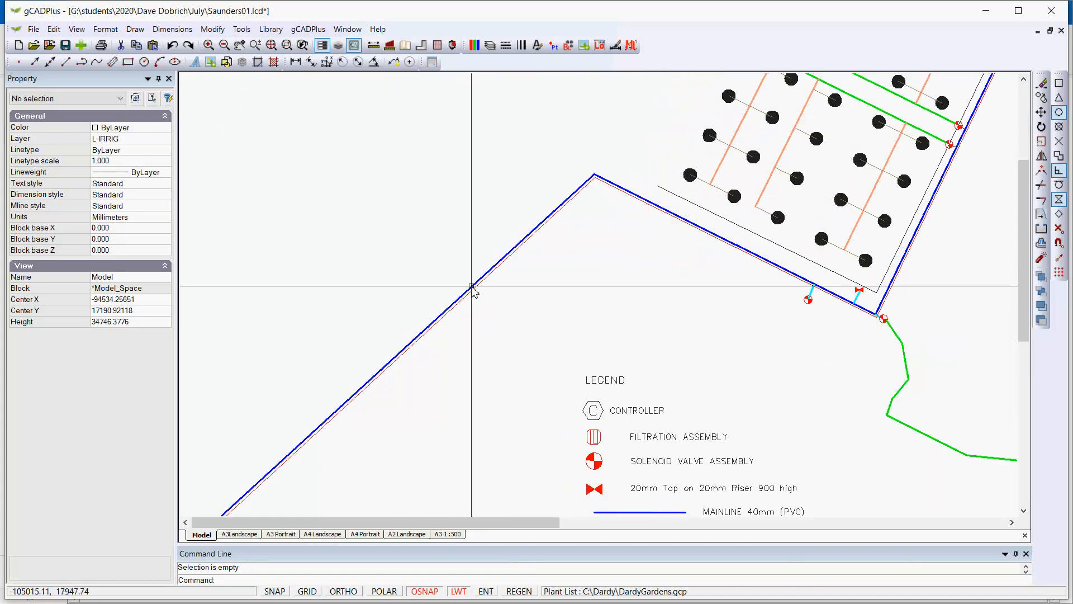
{"action": "left_click", "coordinate": [471, 290]}
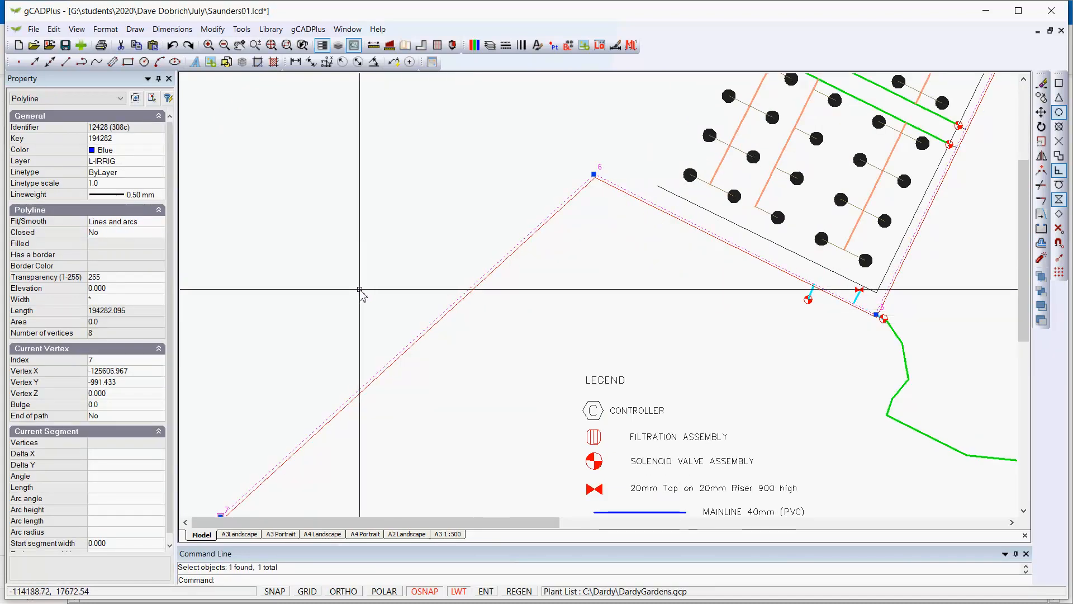
{"action": "scroll", "coordinate": [358, 290], "scroll_direction": "down", "scroll_amount": 3}
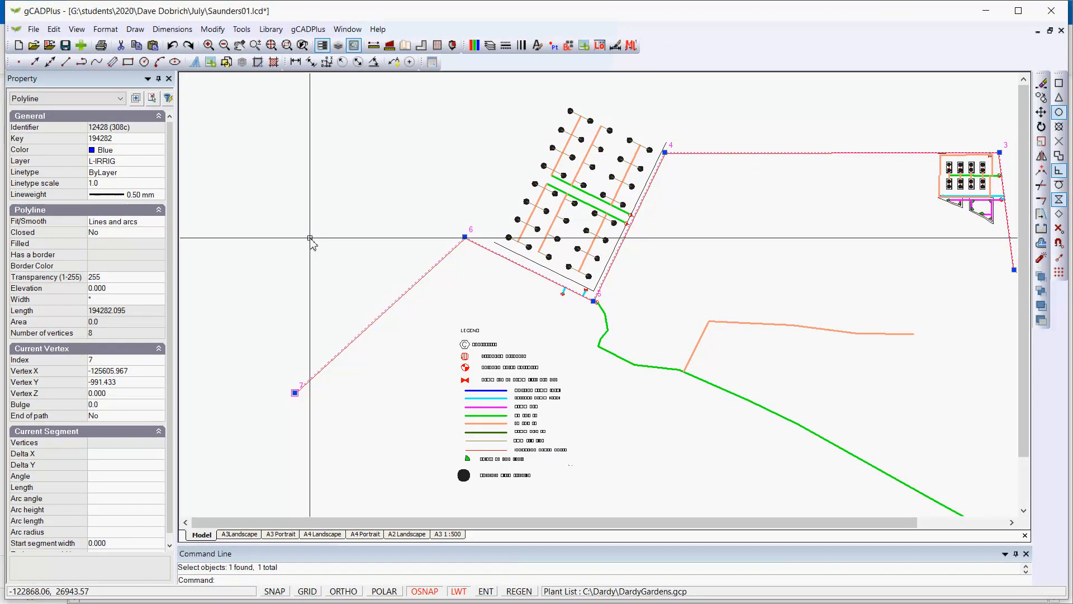
{"action": "key", "text": "Escape"}
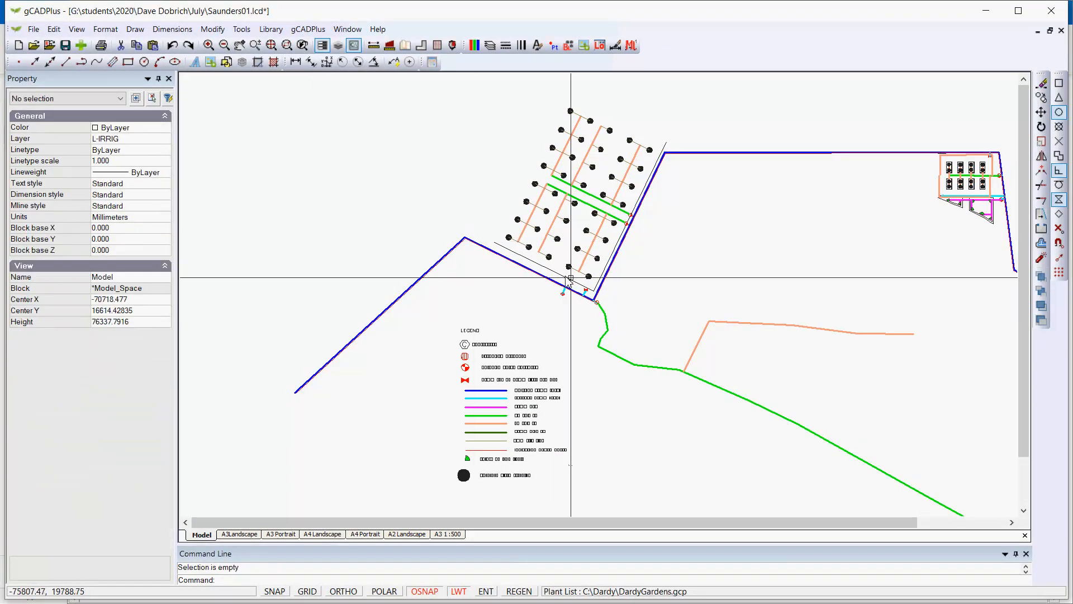
Add up the lengths of the 19 Poly LD lines in the tilted planting block and the separate branch off the 25 Poly LD run
{"action": "middle_click_drag", "start_coordinate": [570, 291], "coordinate": [489, 263]}
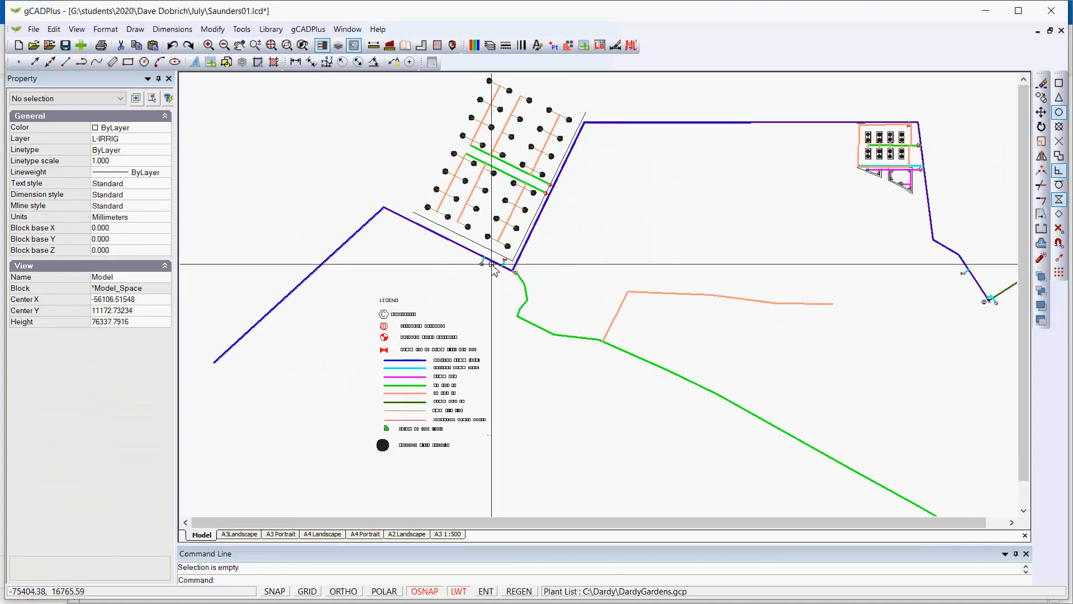
{"action": "scroll", "coordinate": [480, 289], "scroll_direction": "up", "scroll_amount": 4}
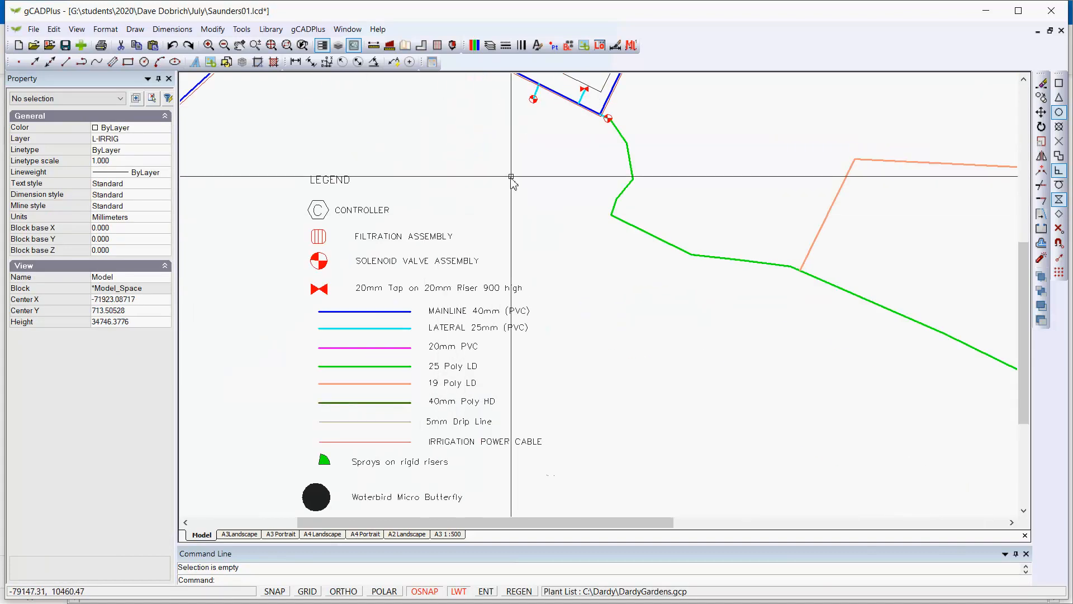
{"action": "scroll", "coordinate": [507, 254], "scroll_direction": "down", "scroll_amount": 4}
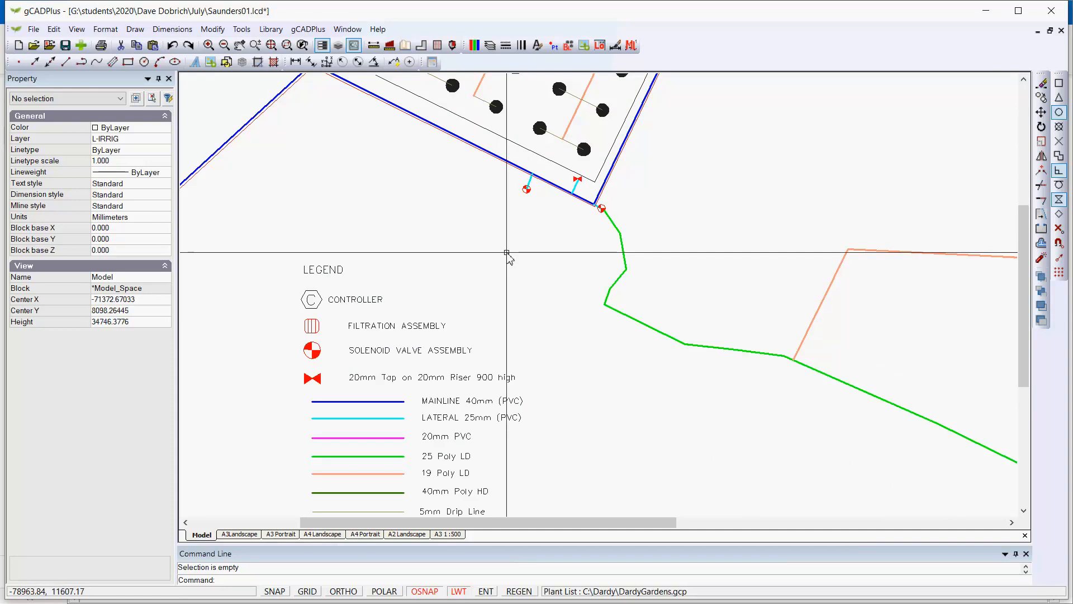
{"action": "middle_click_drag", "start_coordinate": [506, 241], "coordinate": [492, 289]}
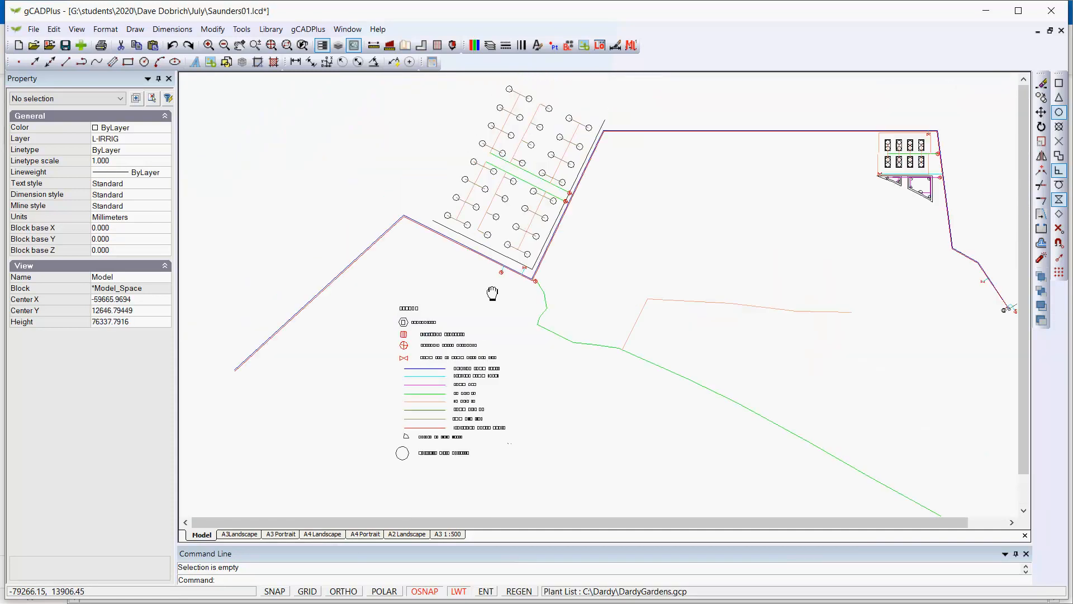
{"action": "left_click", "coordinate": [242, 31]}
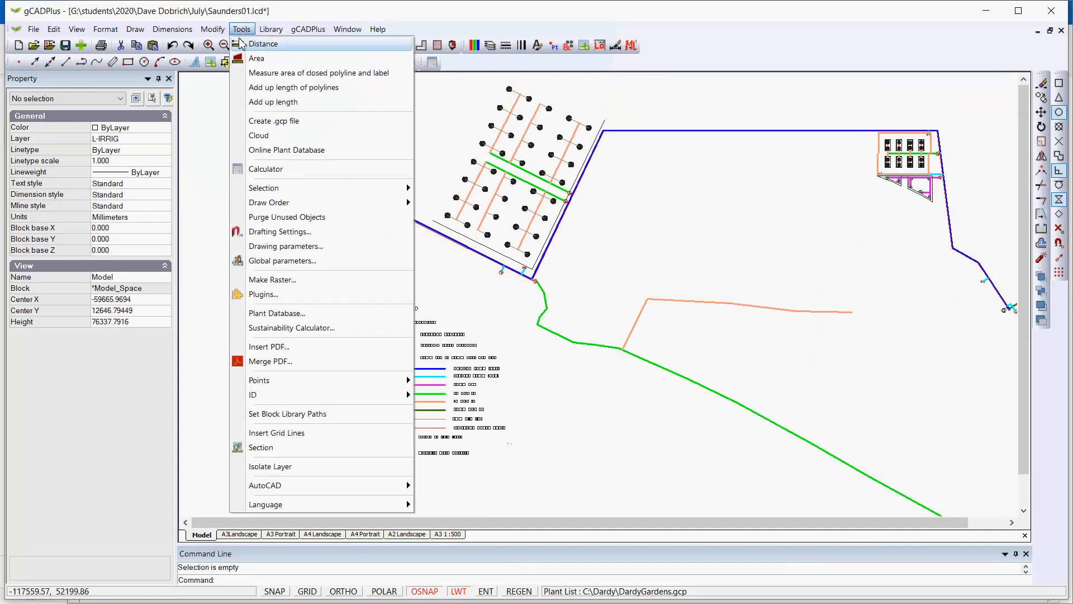
{"action": "left_click", "coordinate": [288, 103]}
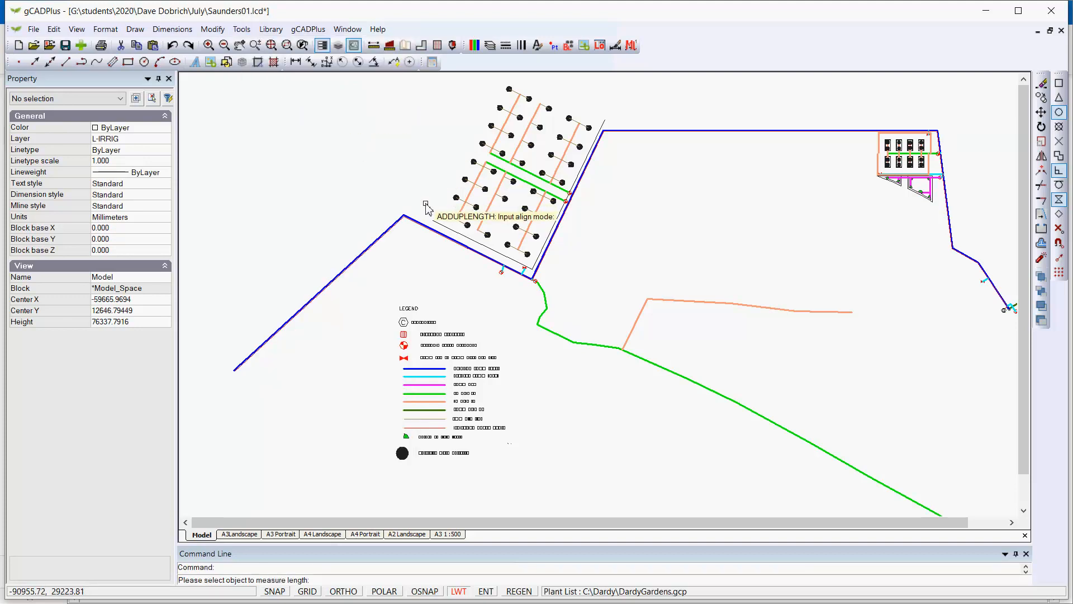
{"action": "left_click", "coordinate": [503, 125]}
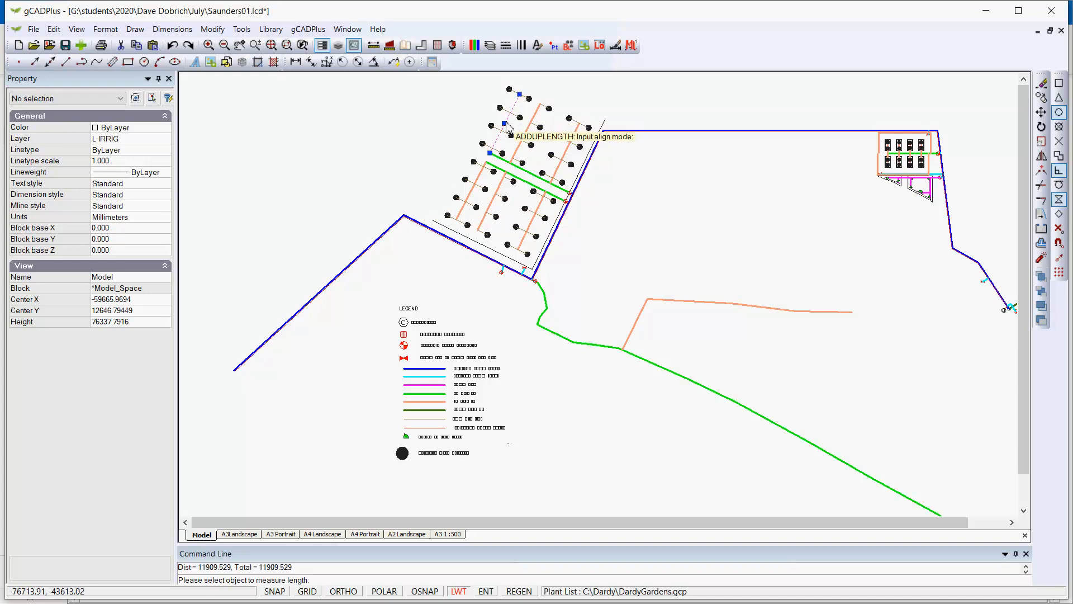
{"action": "left_click", "coordinate": [481, 169]}
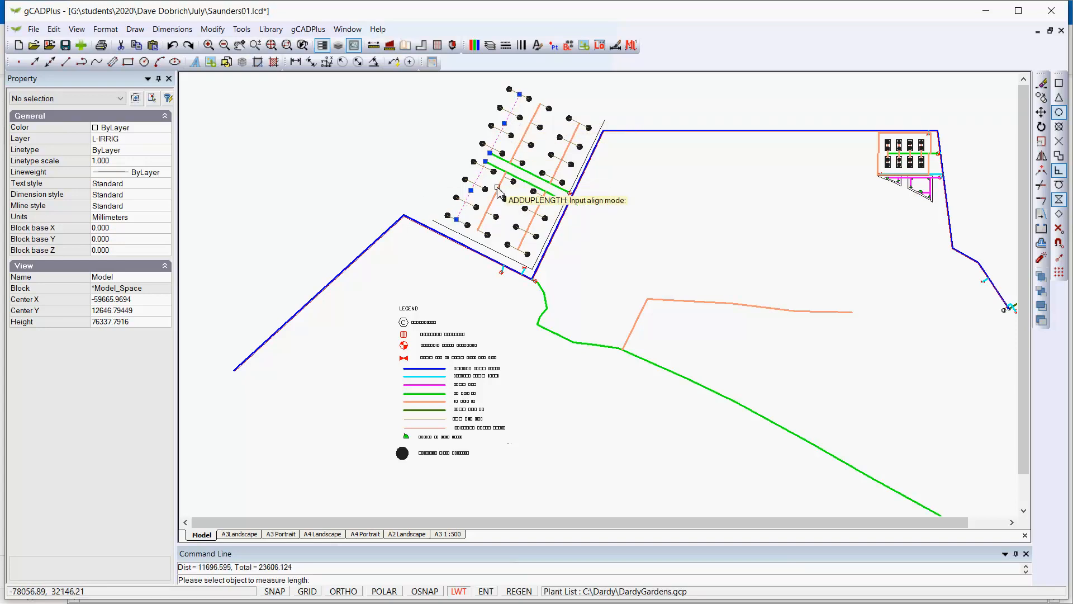
{"action": "left_click", "coordinate": [497, 197]}
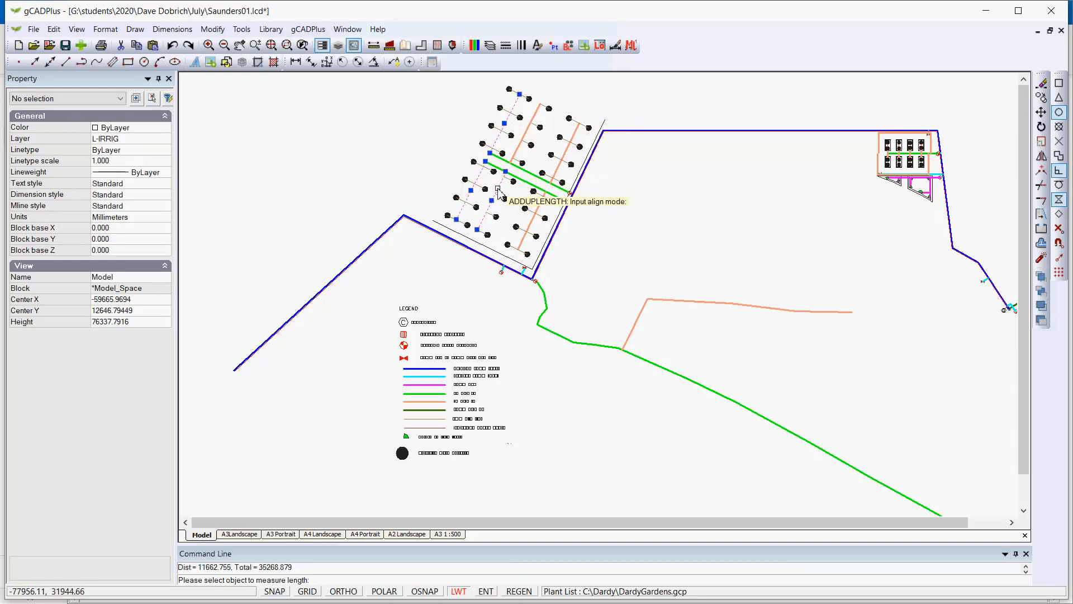
{"action": "left_click", "coordinate": [525, 134]}
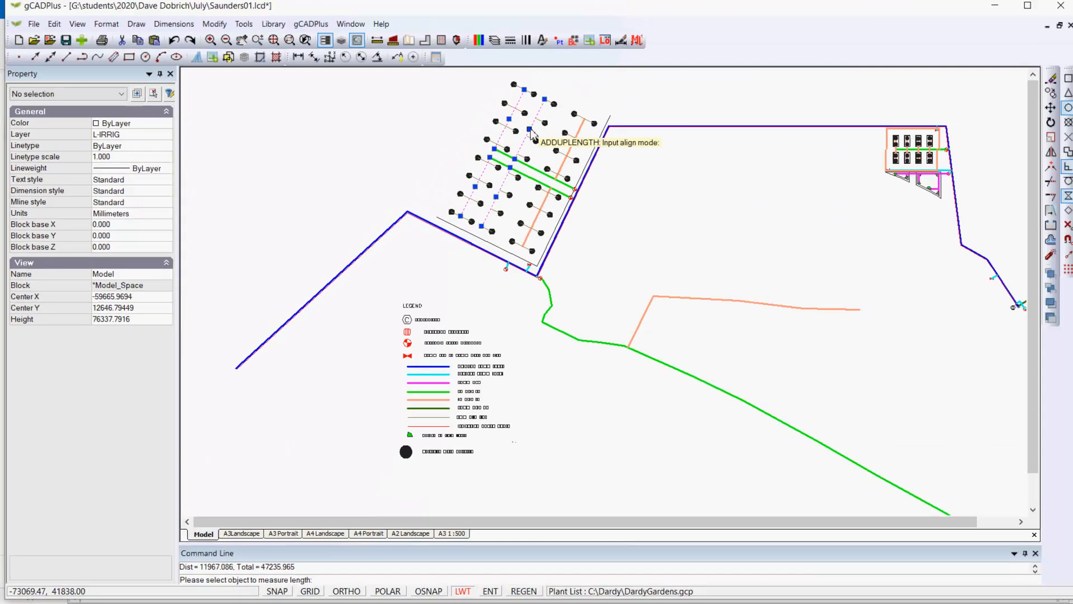
{"action": "left_click", "coordinate": [568, 152]}
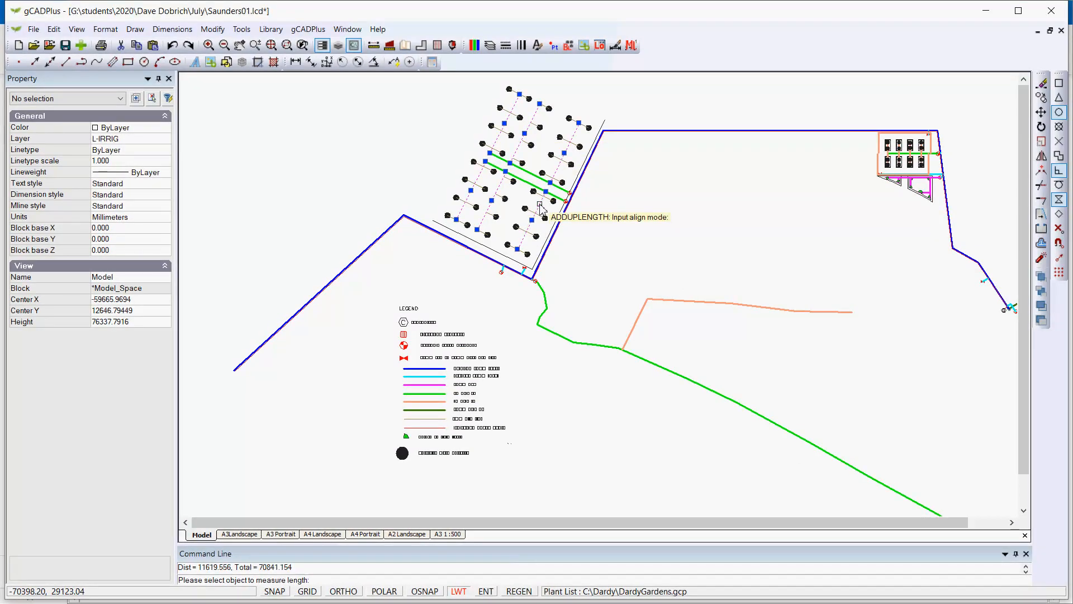
{"action": "left_click", "coordinate": [632, 325]}
{"action": "left_click", "coordinate": [633, 324]}
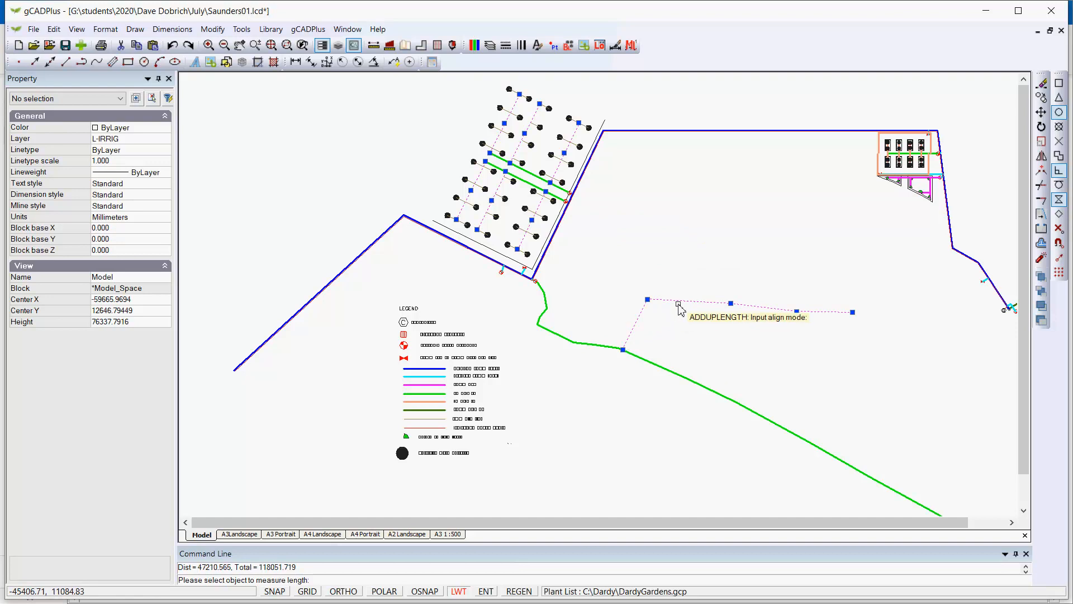
Include the 19 Poly LD lines outlining the small planter box area in the running length total
{"action": "scroll", "coordinate": [622, 221], "scroll_direction": "down", "scroll_amount": 3}
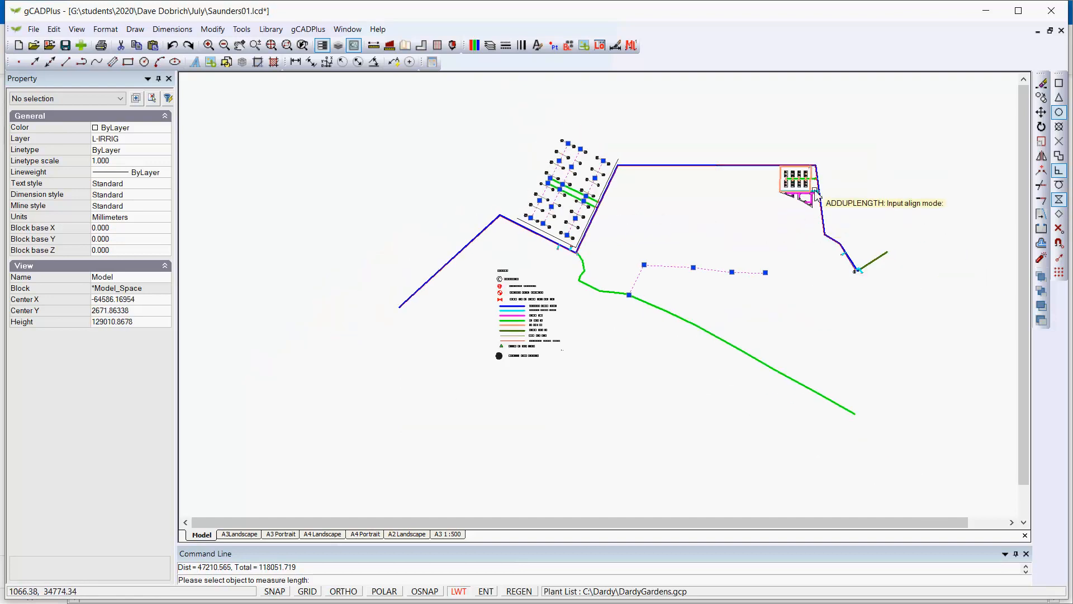
{"action": "scroll", "coordinate": [827, 204], "scroll_direction": "up", "scroll_amount": 5}
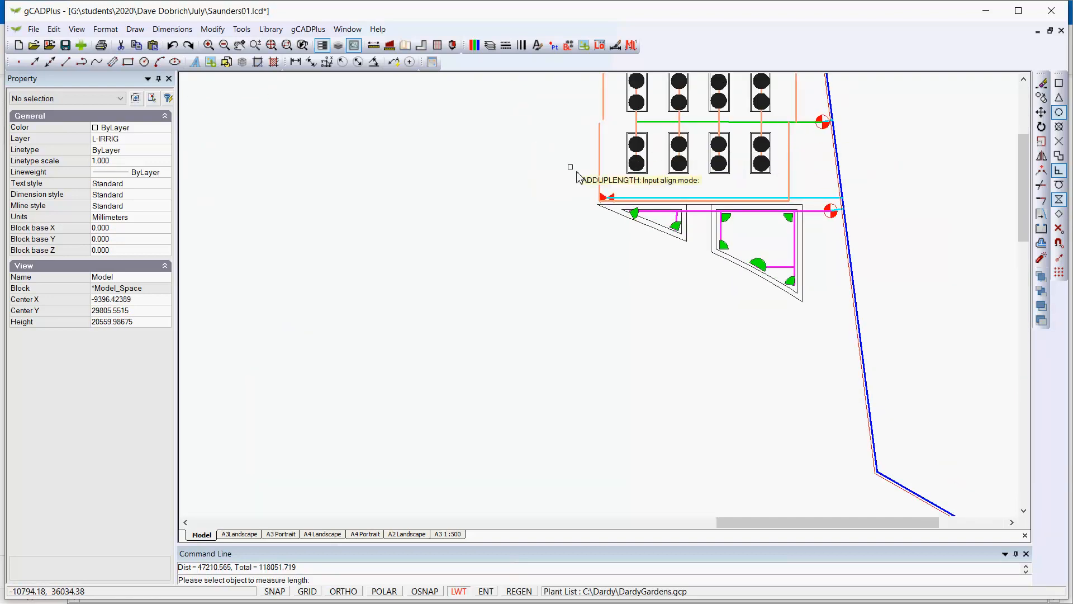
{"action": "left_click", "coordinate": [601, 166]}
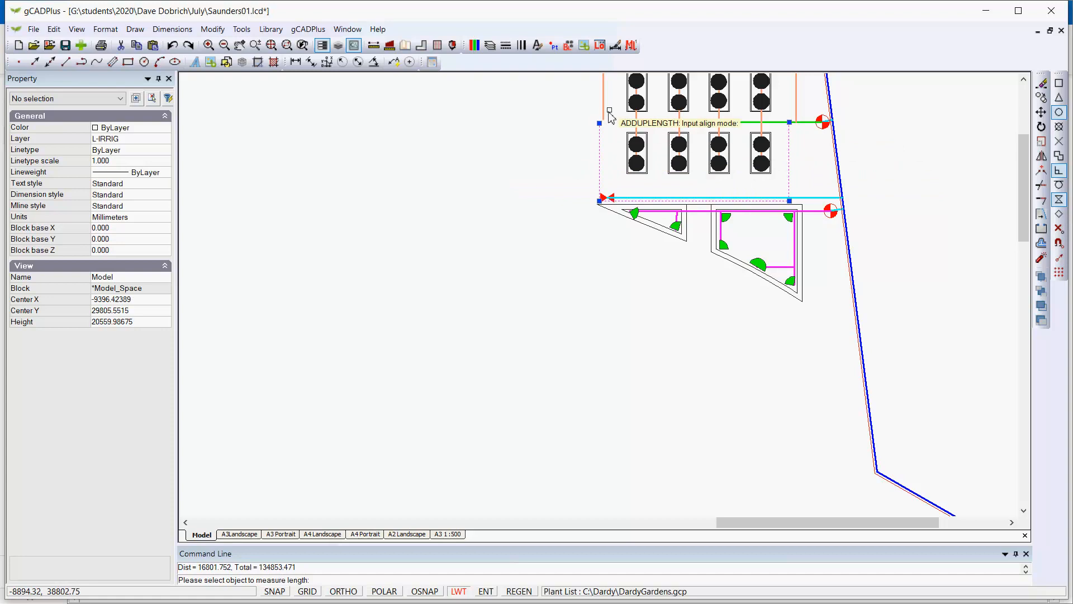
Include the short vertical 19 Poly LD feeds through the planter boxes in the length total and end the measurement
{"action": "left_click", "coordinate": [637, 127]}
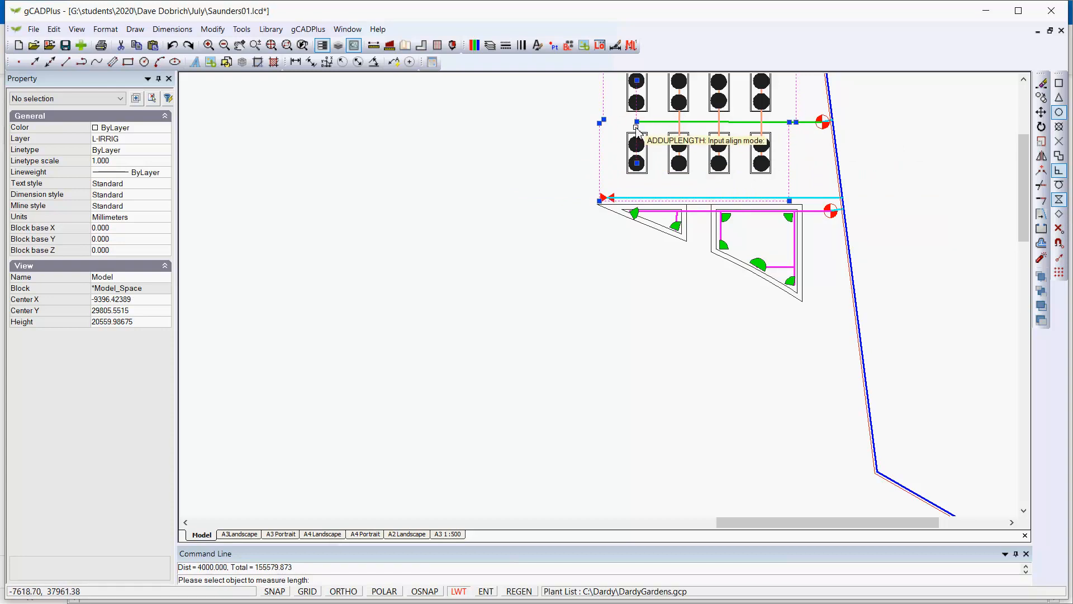
{"action": "left_click", "coordinate": [679, 129]}
{"action": "left_click", "coordinate": [723, 129]}
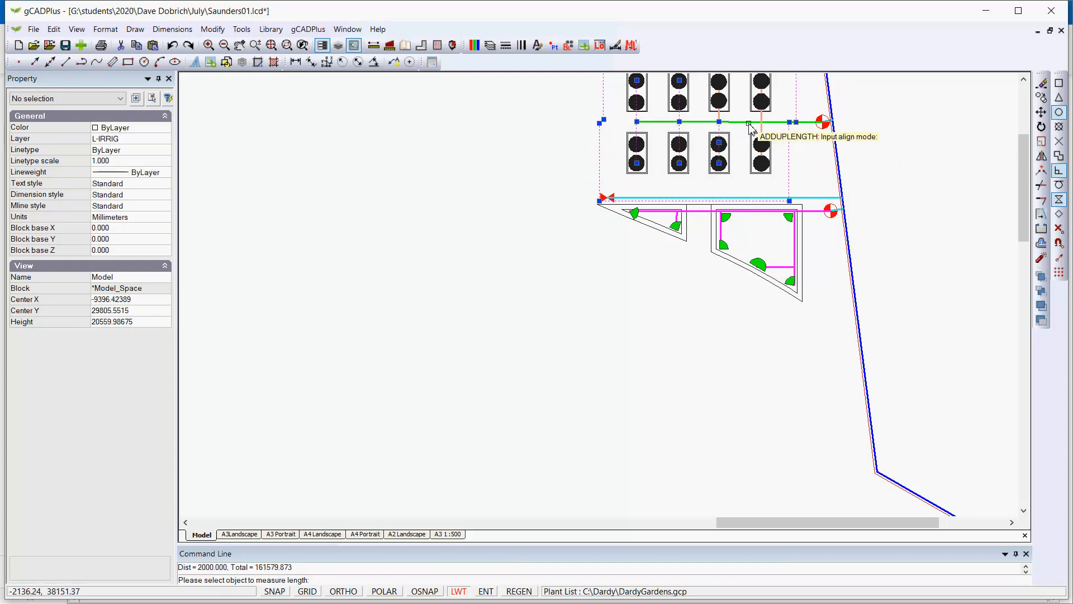
{"action": "left_click", "coordinate": [761, 129]}
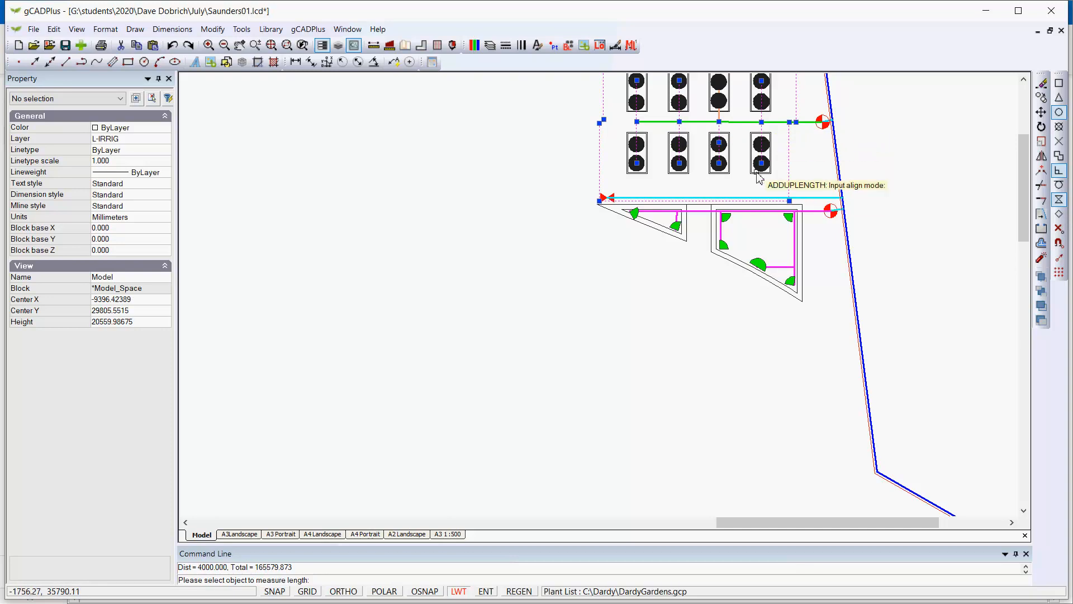
{"action": "left_click", "coordinate": [718, 120]}
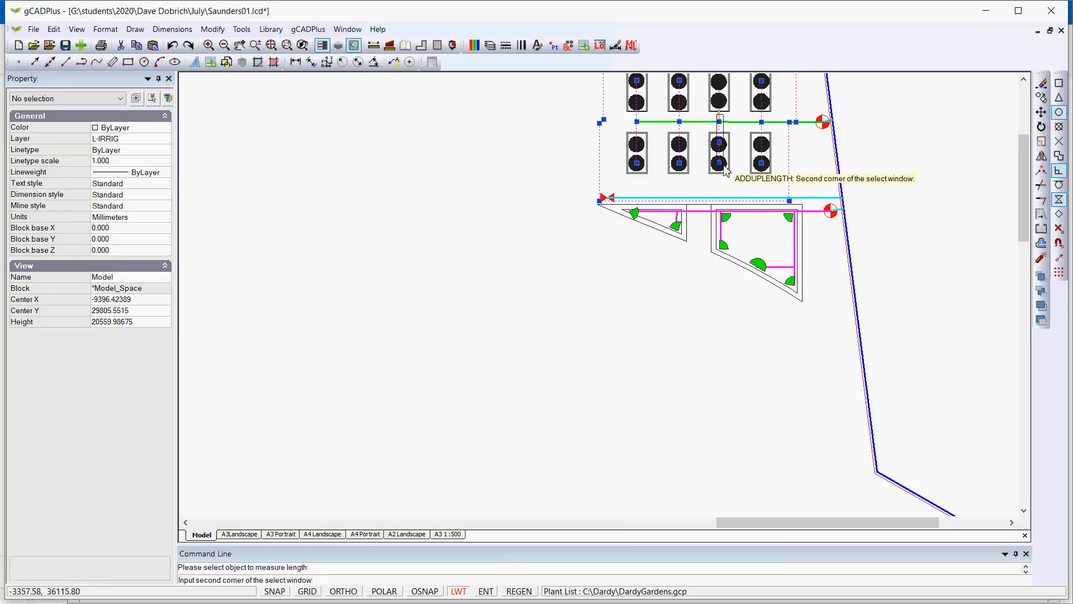
{"action": "scroll", "coordinate": [723, 122], "scroll_direction": "up", "scroll_amount": 3}
{"action": "left_click", "coordinate": [715, 115]}
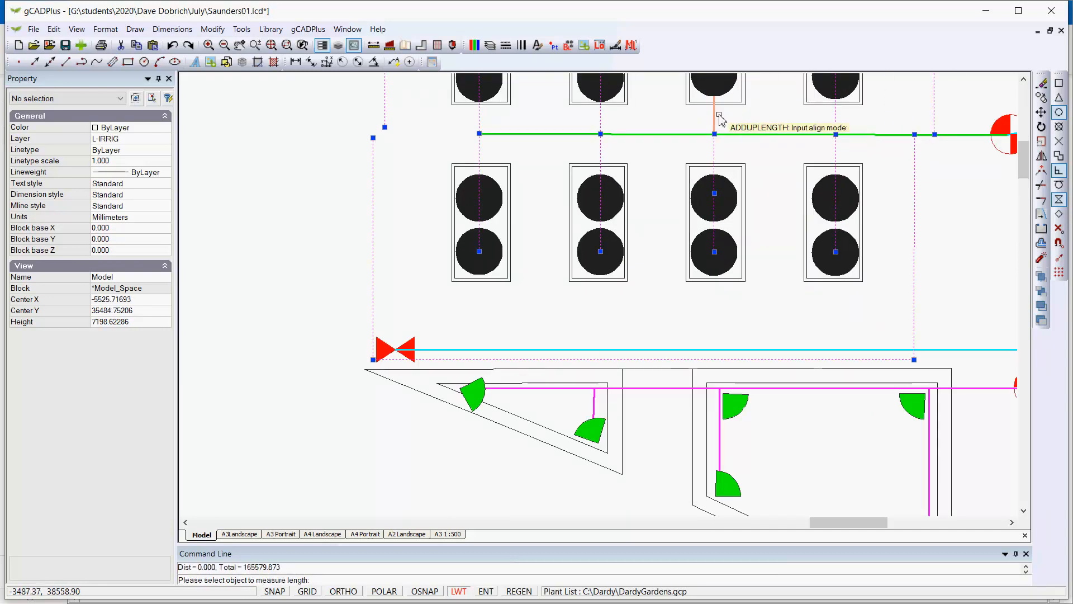
{"action": "scroll", "coordinate": [738, 137], "scroll_direction": "down", "scroll_amount": 1}
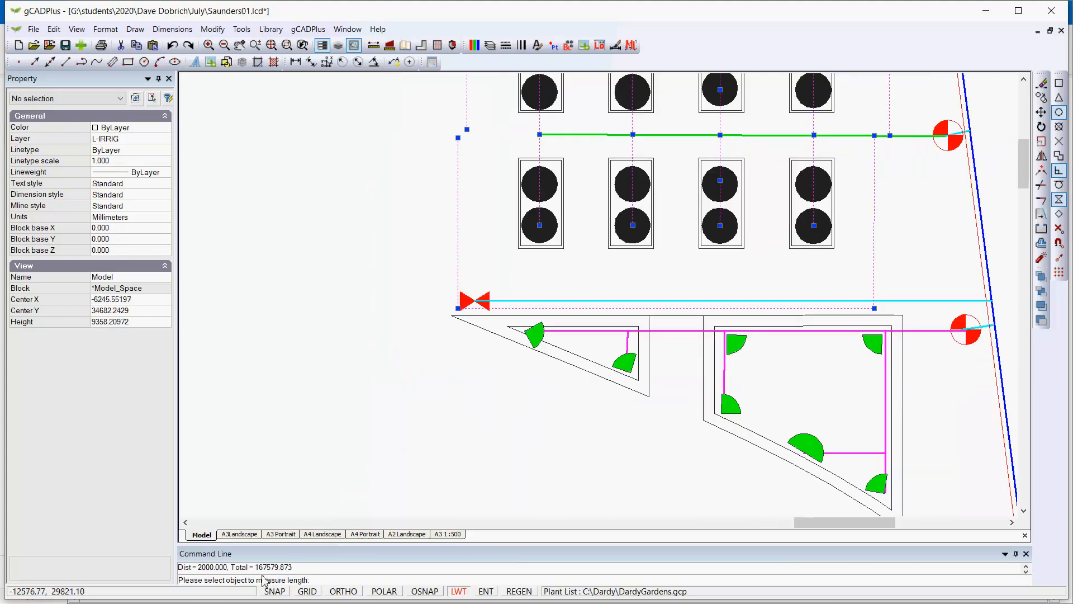
{"action": "scroll", "coordinate": [487, 207], "scroll_direction": "down", "scroll_amount": 3}
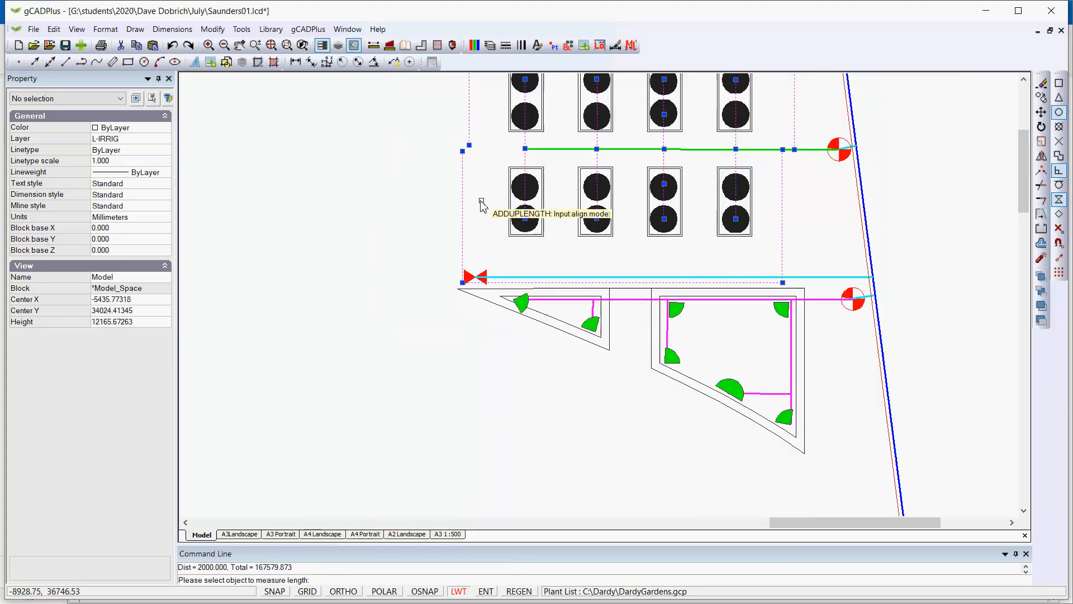
{"action": "scroll", "coordinate": [545, 240], "scroll_direction": "down", "scroll_amount": 1}
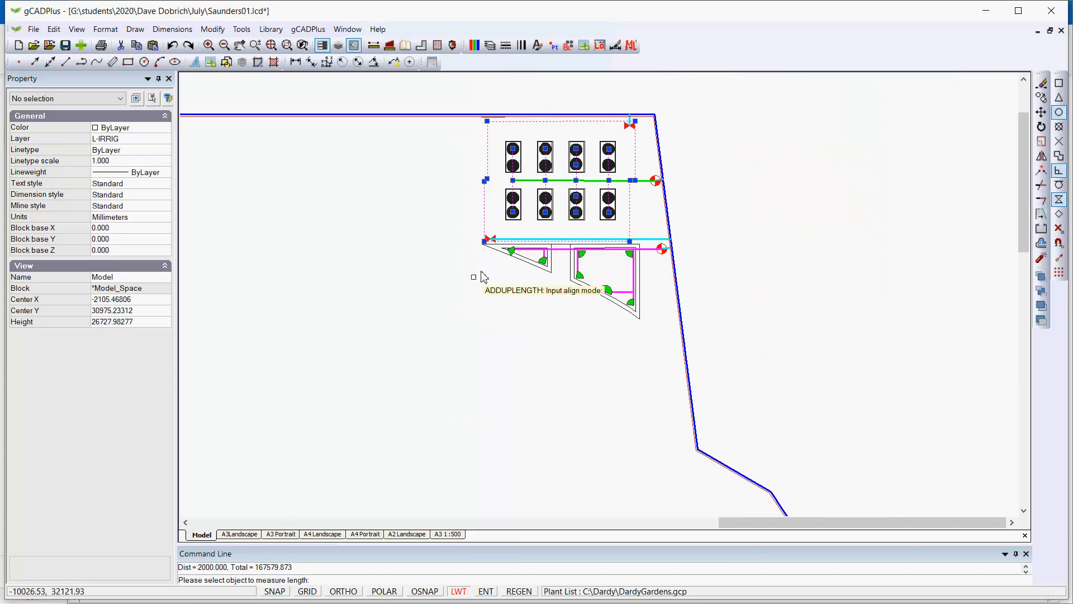
{"action": "middle_click_drag", "start_coordinate": [439, 328], "coordinate": [697, 265]}
{"action": "scroll", "coordinate": [696, 265], "scroll_direction": "down", "scroll_amount": 2}
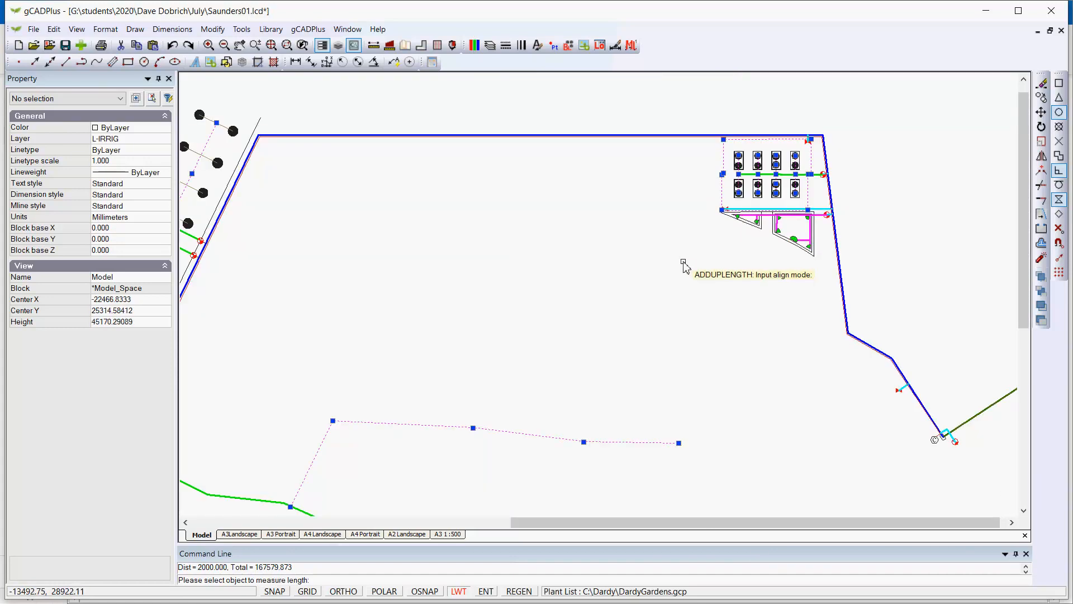
{"action": "scroll", "coordinate": [558, 267], "scroll_direction": "down", "scroll_amount": 2}
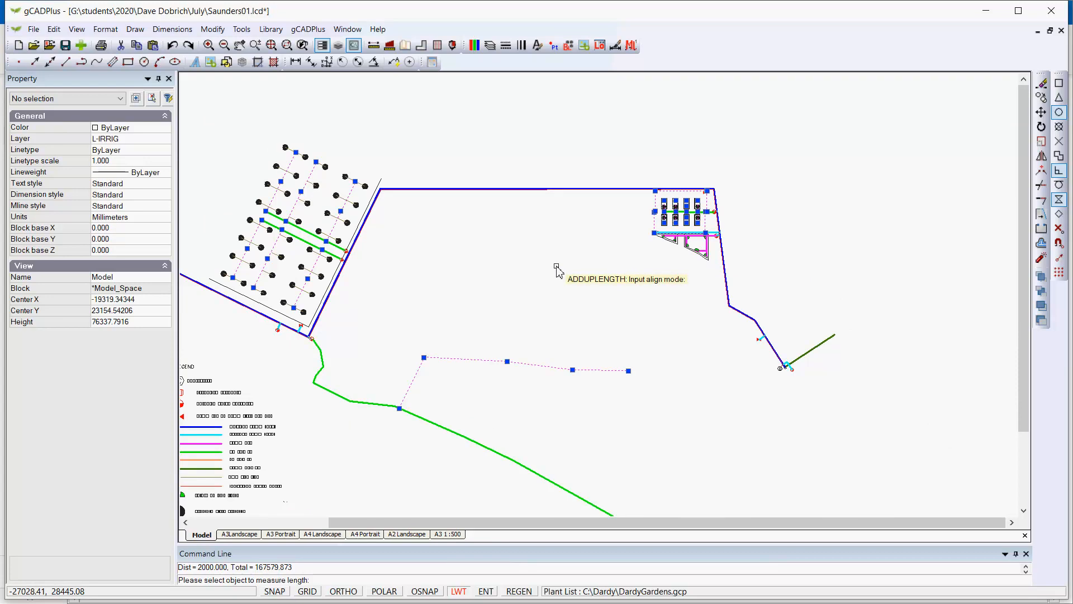
{"action": "key", "text": "Escape"}
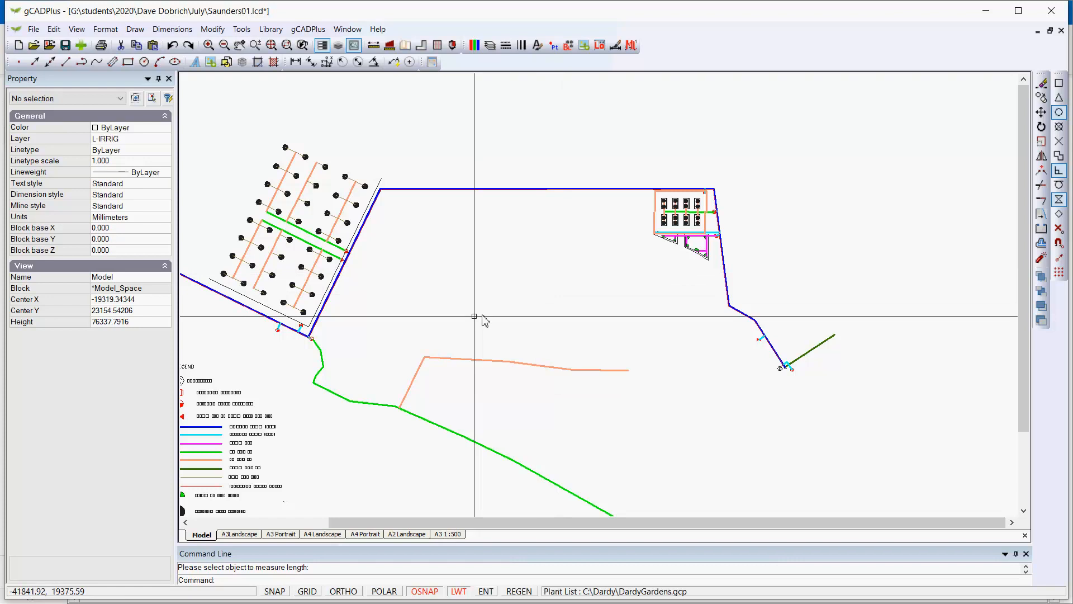
Select the red-and-white circular valve block and then the red bow-tie valve block to read each block name, clearing the selection each time
{"action": "scroll", "coordinate": [301, 337], "scroll_direction": "up", "scroll_amount": 6}
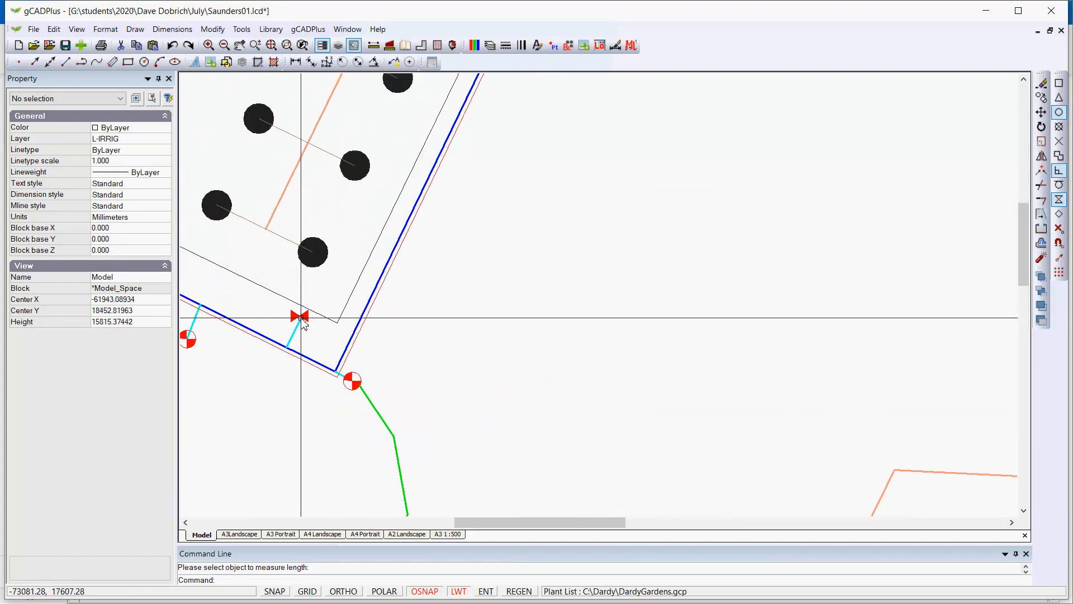
{"action": "left_click", "coordinate": [188, 339]}
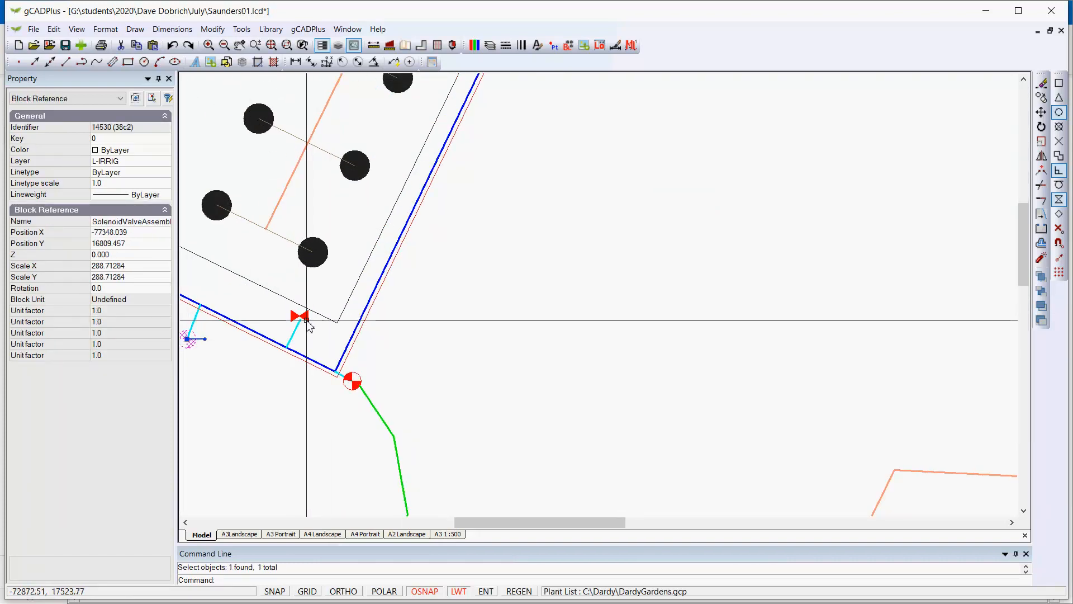
{"action": "key", "text": "Escape"}
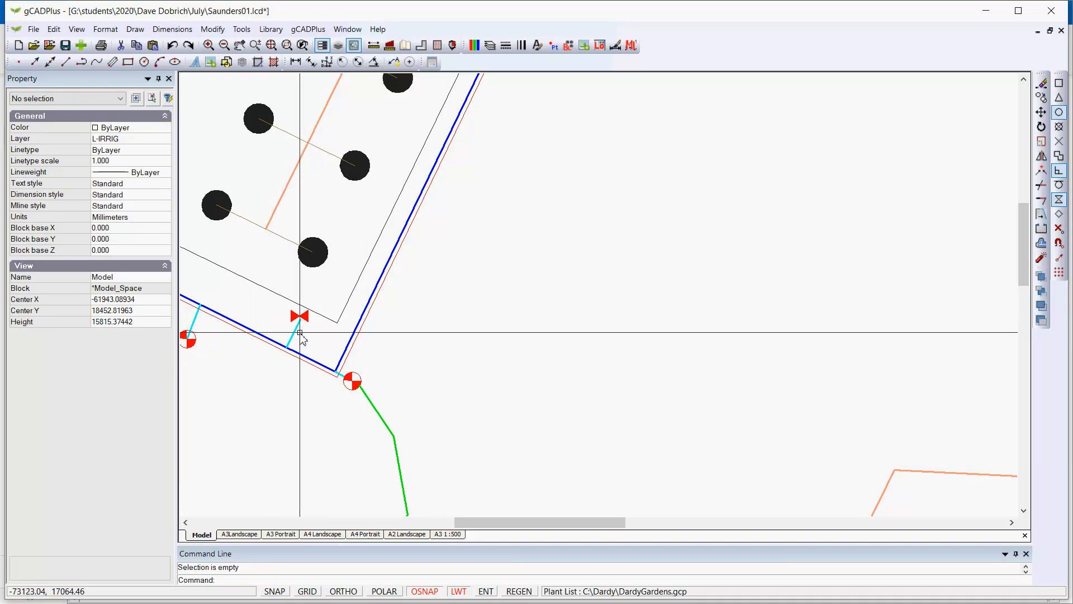
{"action": "left_click", "coordinate": [303, 317]}
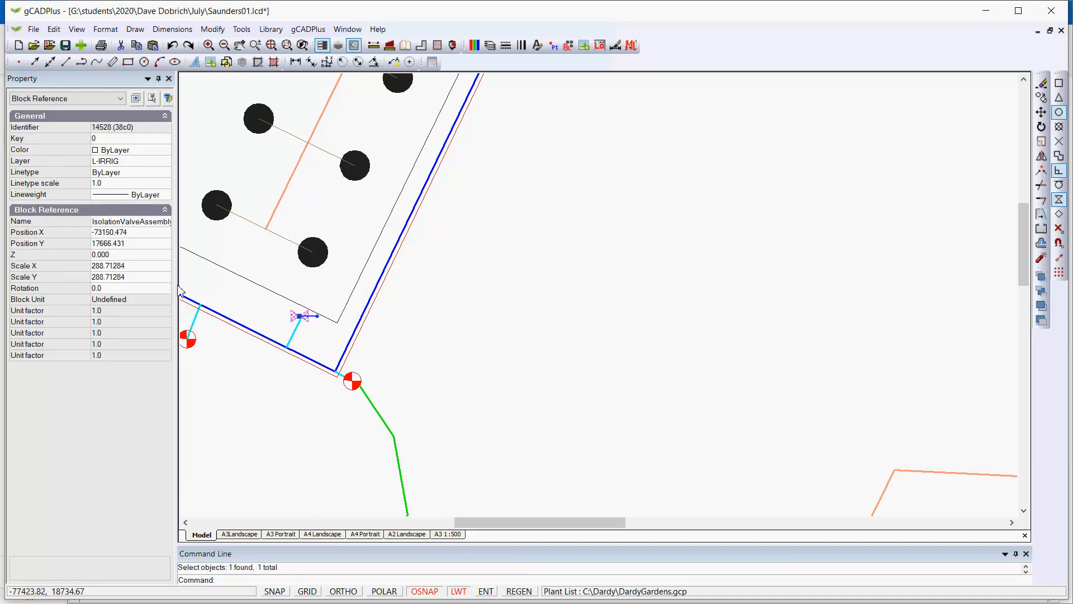
{"action": "key", "text": "Escape"}
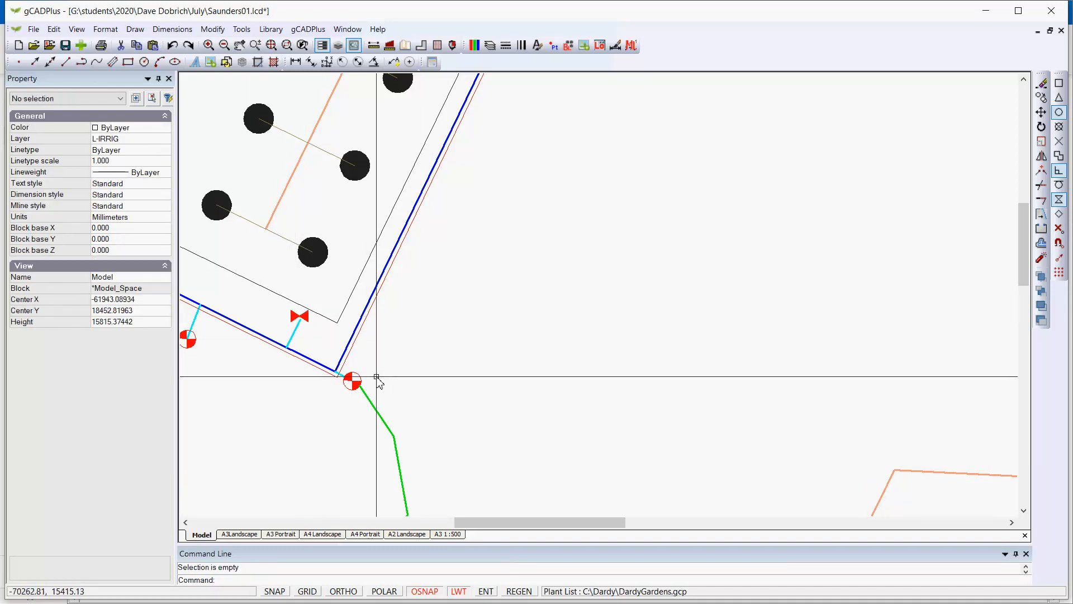
{"action": "scroll", "coordinate": [542, 312], "scroll_direction": "down", "scroll_amount": 2}
{"action": "scroll", "coordinate": [541, 312], "scroll_direction": "down", "scroll_amount": 1}
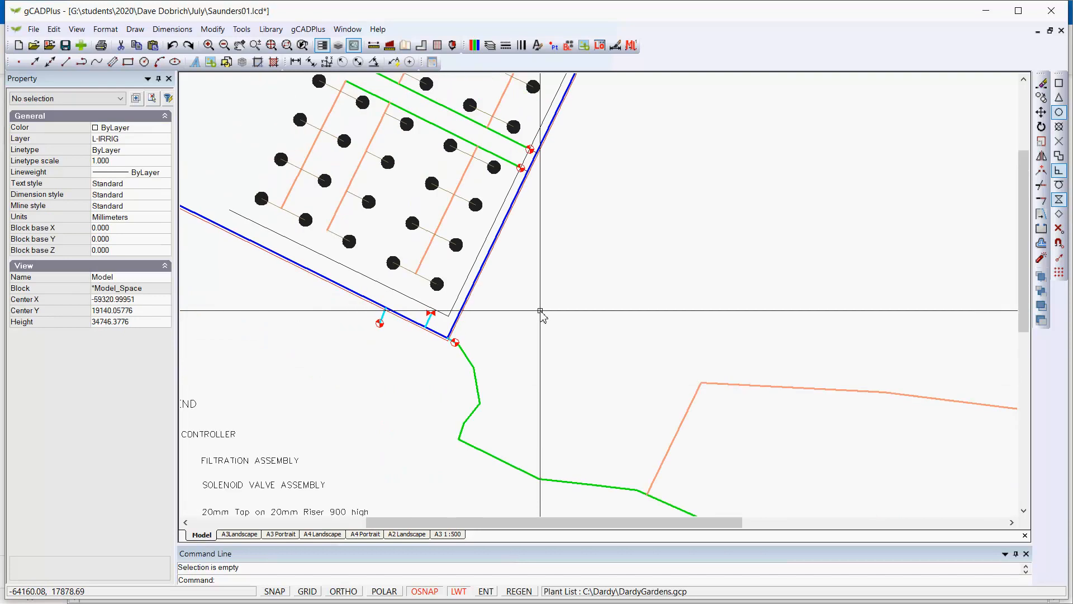
{"action": "scroll", "coordinate": [541, 312], "scroll_direction": "down", "scroll_amount": 1}
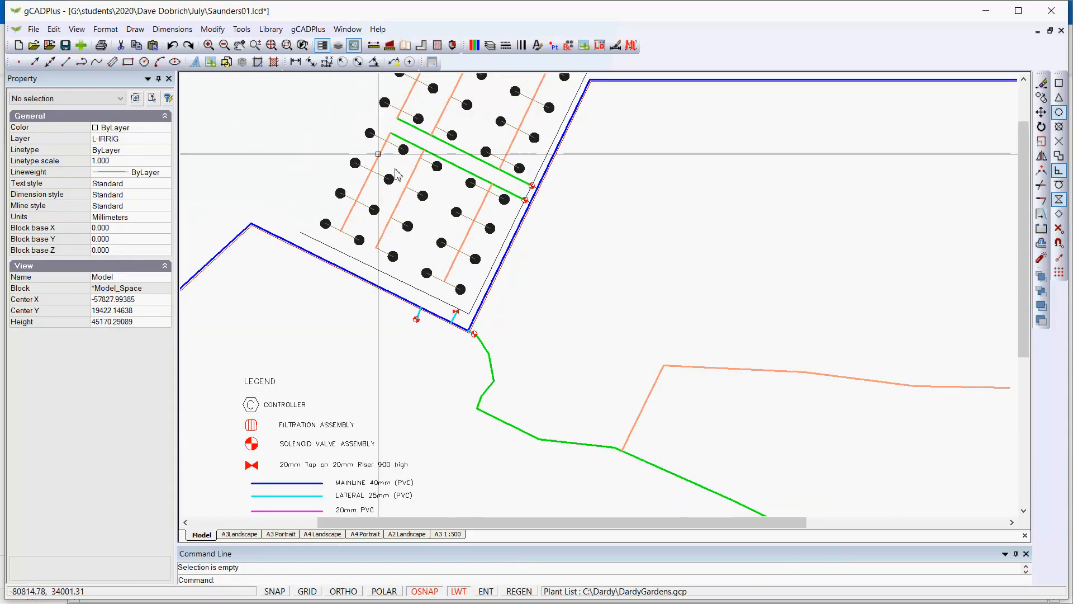
Extract the block data by layer for layer L-IRRIG
{"action": "left_click", "coordinate": [313, 31]}
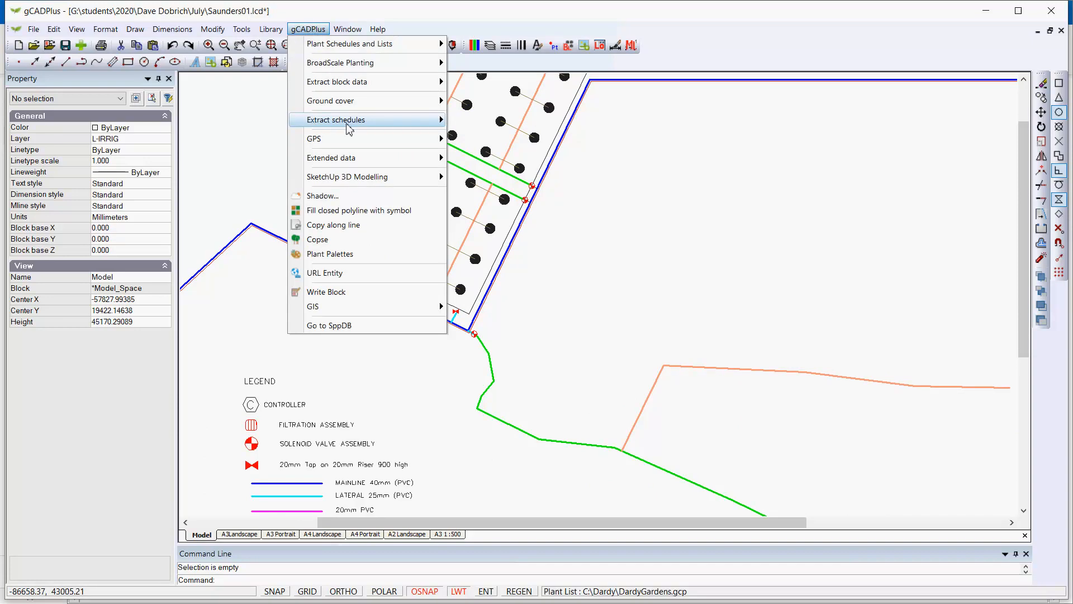
{"action": "mouse_move", "coordinate": [398, 128]}
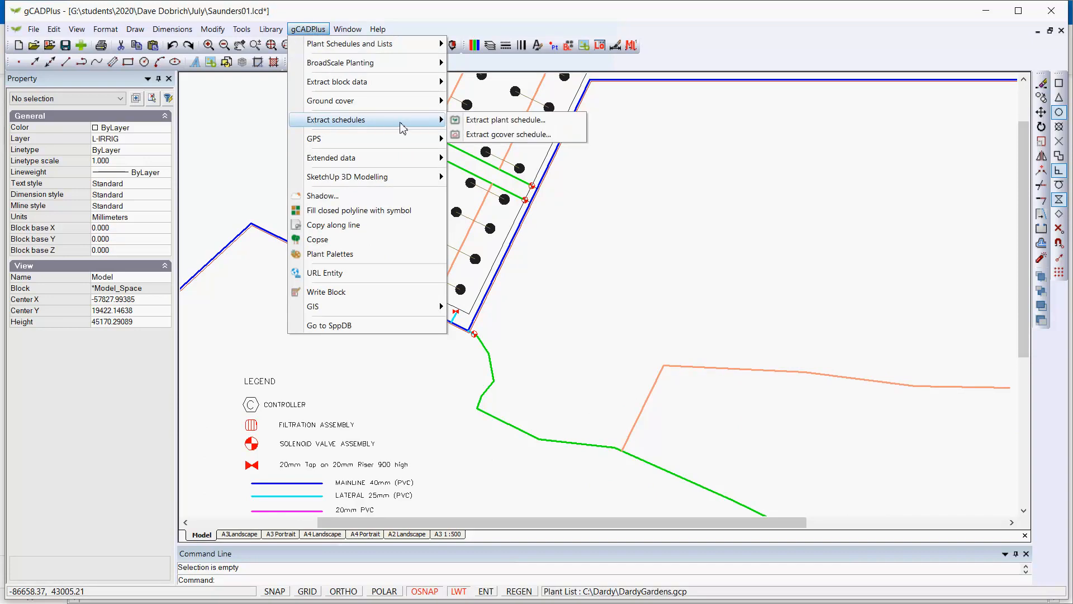
{"action": "mouse_move", "coordinate": [403, 163]}
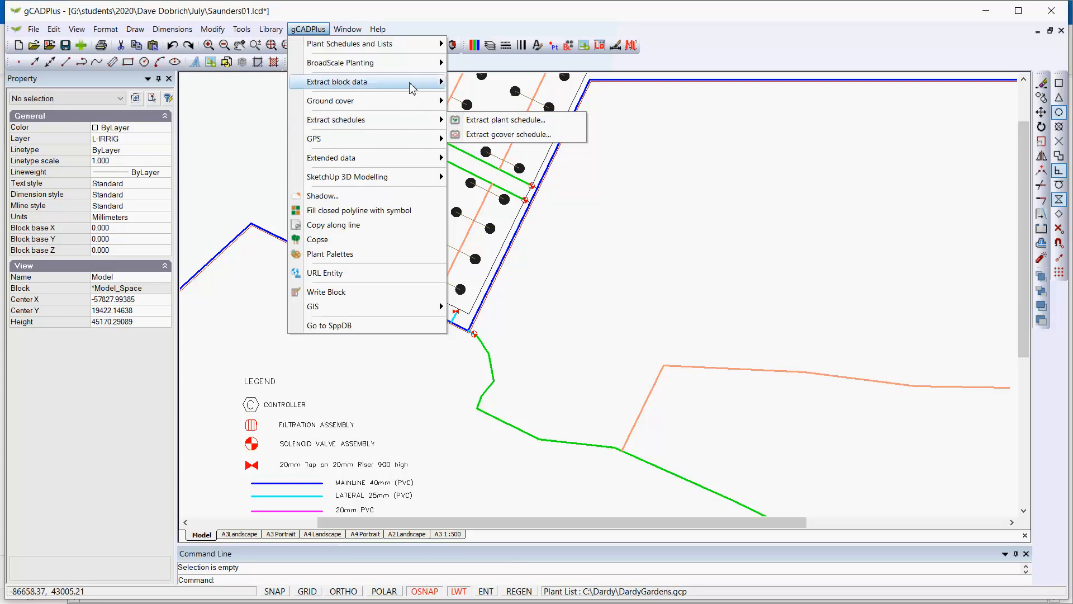
{"action": "mouse_move", "coordinate": [413, 88]}
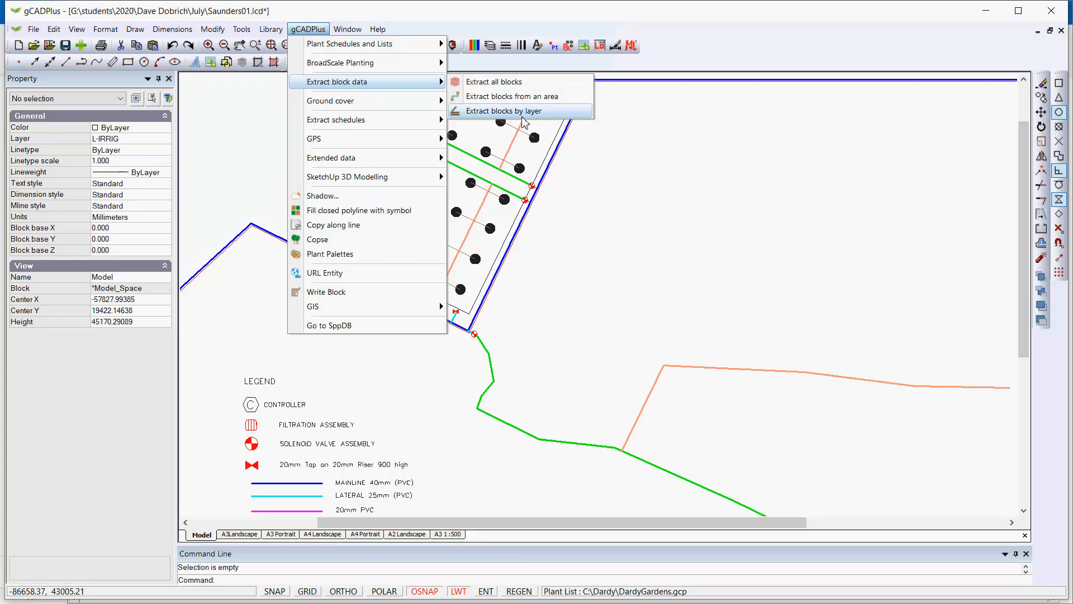
{"action": "left_click", "coordinate": [537, 119]}
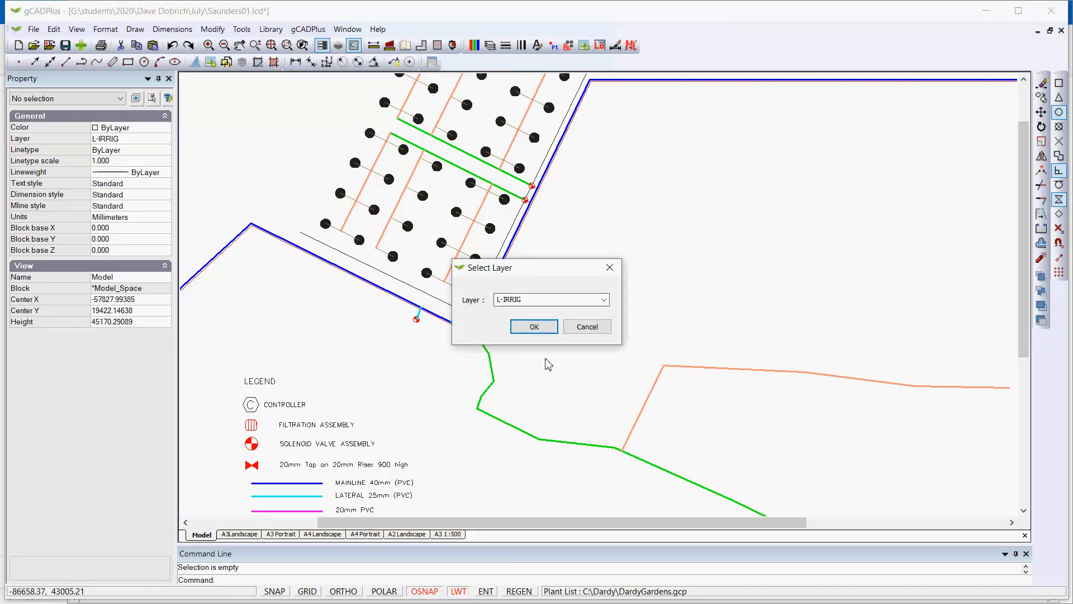
{"action": "left_click", "coordinate": [534, 327]}
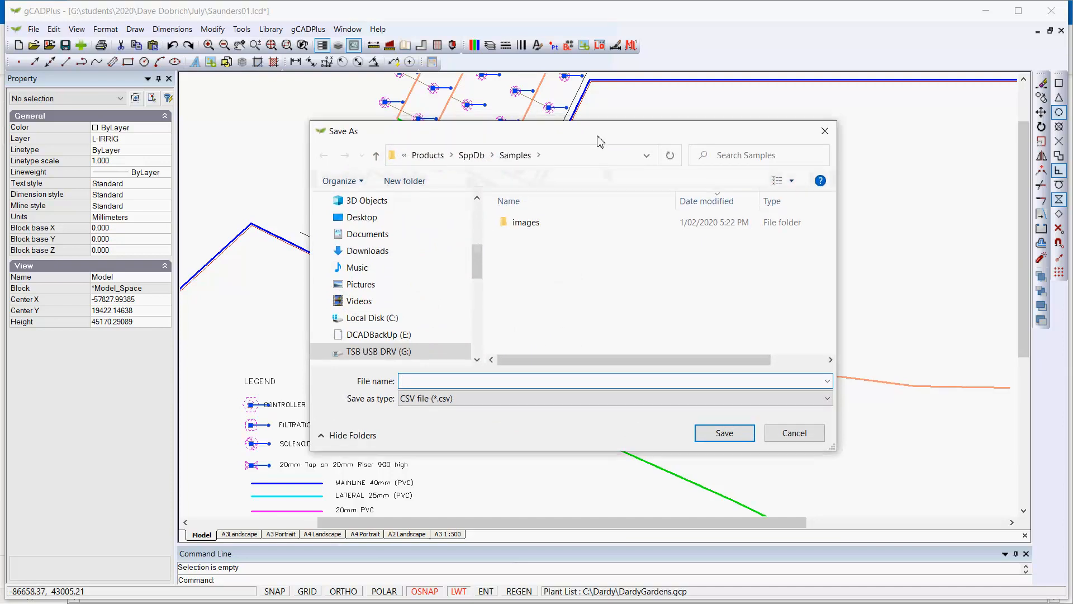
Save the extracted block data as a CSV file named IrrigationValvesEtc in the Samples folder
{"action": "left_click_drag", "start_coordinate": [600, 137], "coordinate": [609, 293]}
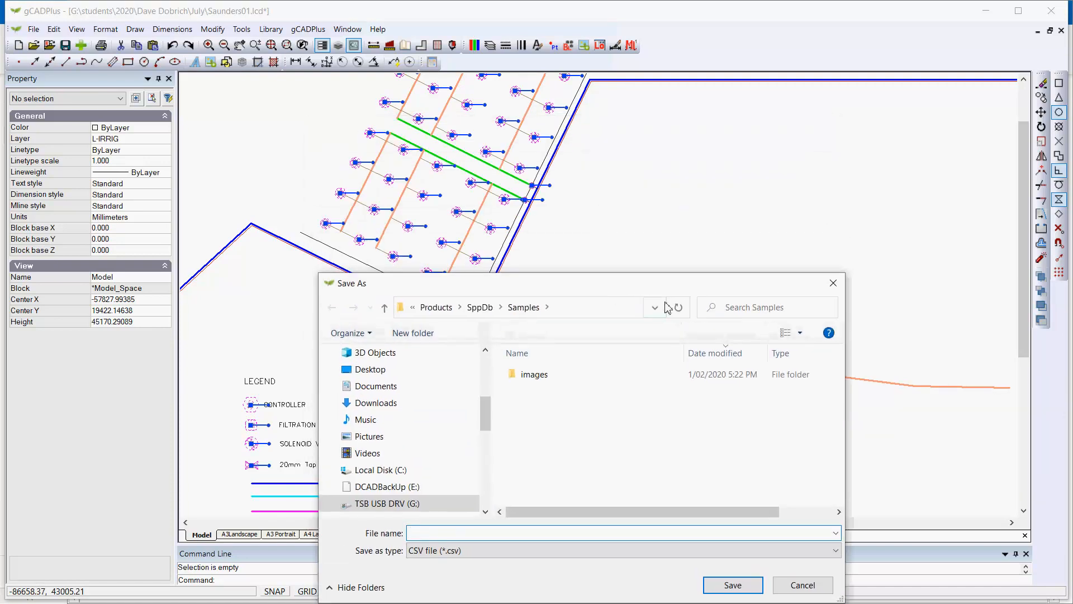
{"action": "left_click_drag", "start_coordinate": [766, 290], "coordinate": [767, 283]}
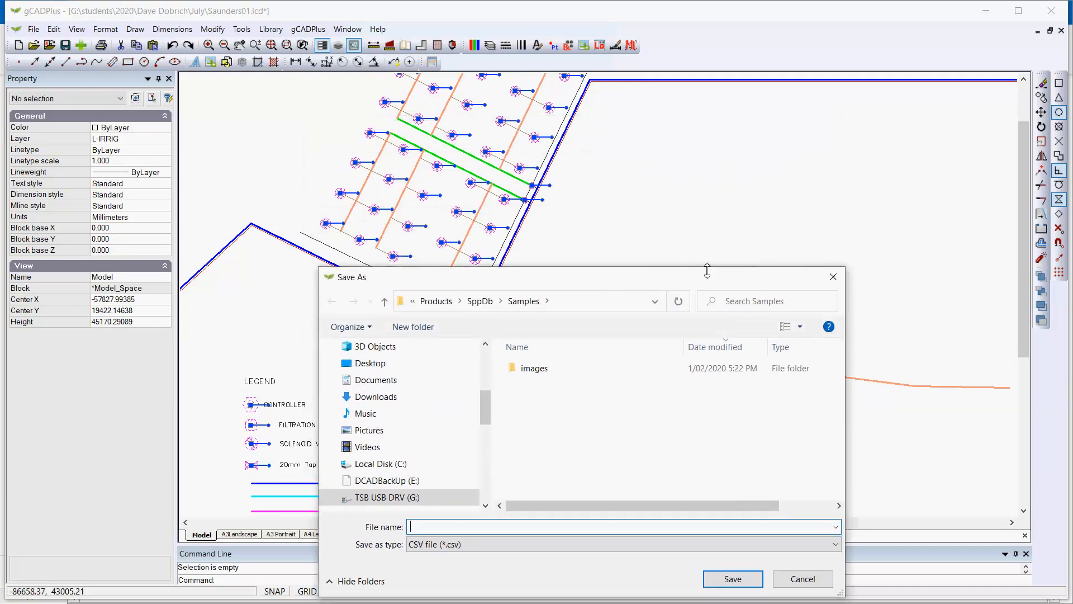
{"action": "mouse_move", "coordinate": [707, 268]}
{"action": "left_mouse_down"}
{"action": "mouse_move", "coordinate": [711, 416]}
{"action": "mouse_move", "coordinate": [927, 459]}
{"action": "mouse_move", "coordinate": [934, 399]}
{"action": "mouse_move", "coordinate": [930, 430]}
{"action": "left_mouse_up"}
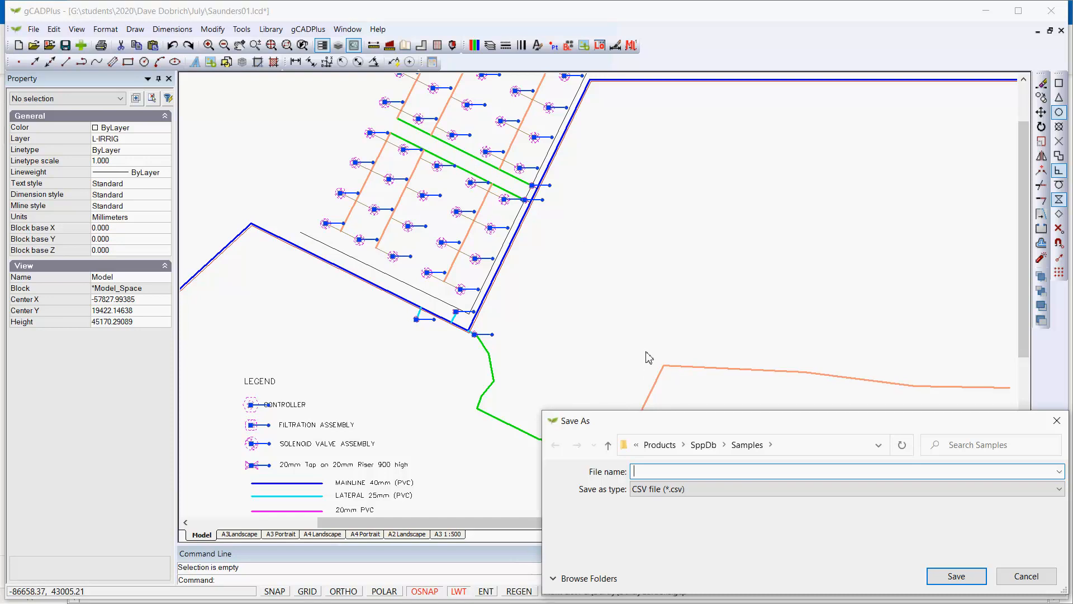
{"action": "type", "text": "IrrigationValvesEc"}
{"action": "left_click_drag", "start_coordinate": [819, 422], "coordinate": [623, 275]}
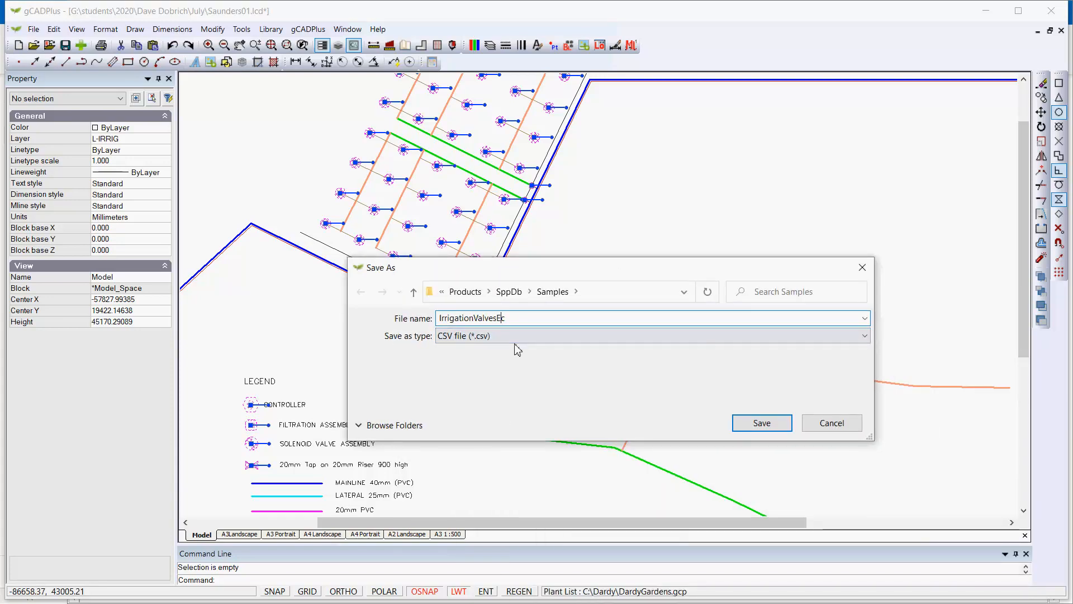
{"action": "type", "text": "t"}
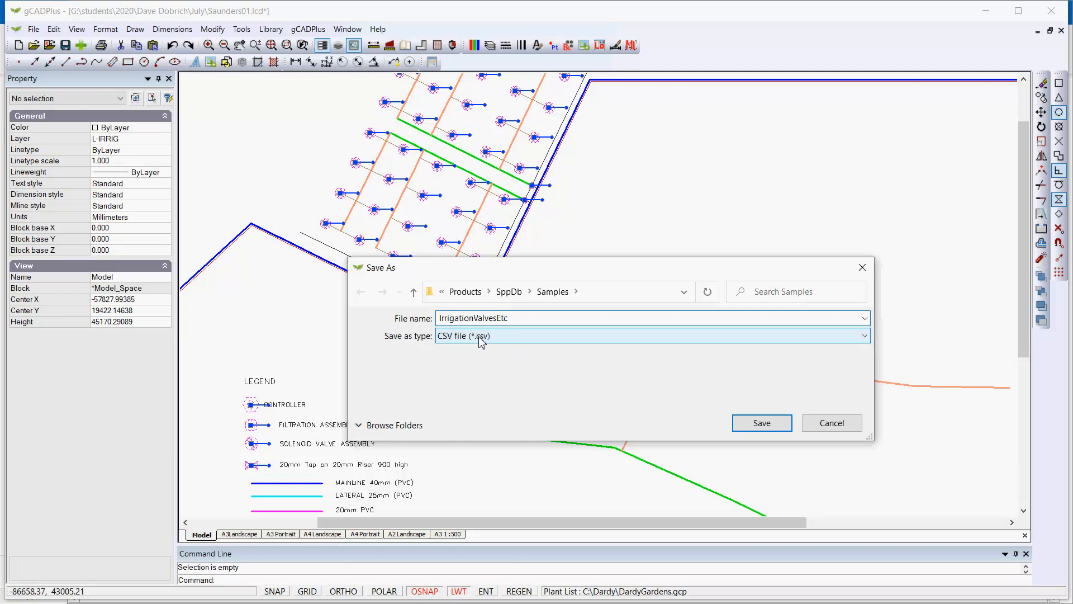
{"action": "left_click", "coordinate": [764, 426]}
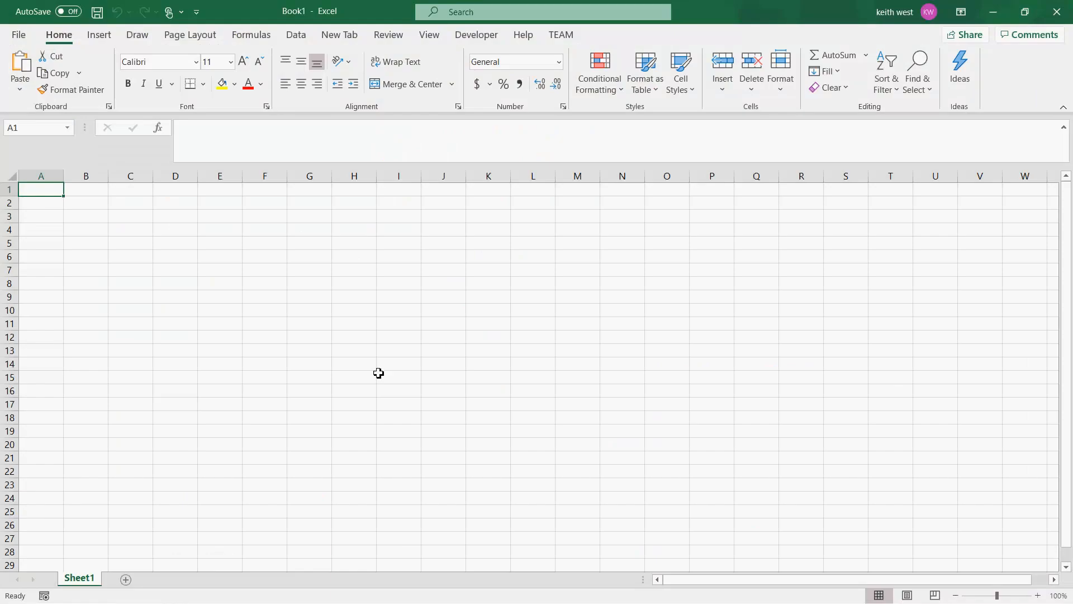
In Excel, import IrrigationHardware.csv from the Desktop with comma delimiter and load it into the workbook as a table
{"action": "left_click", "coordinate": [296, 36]}
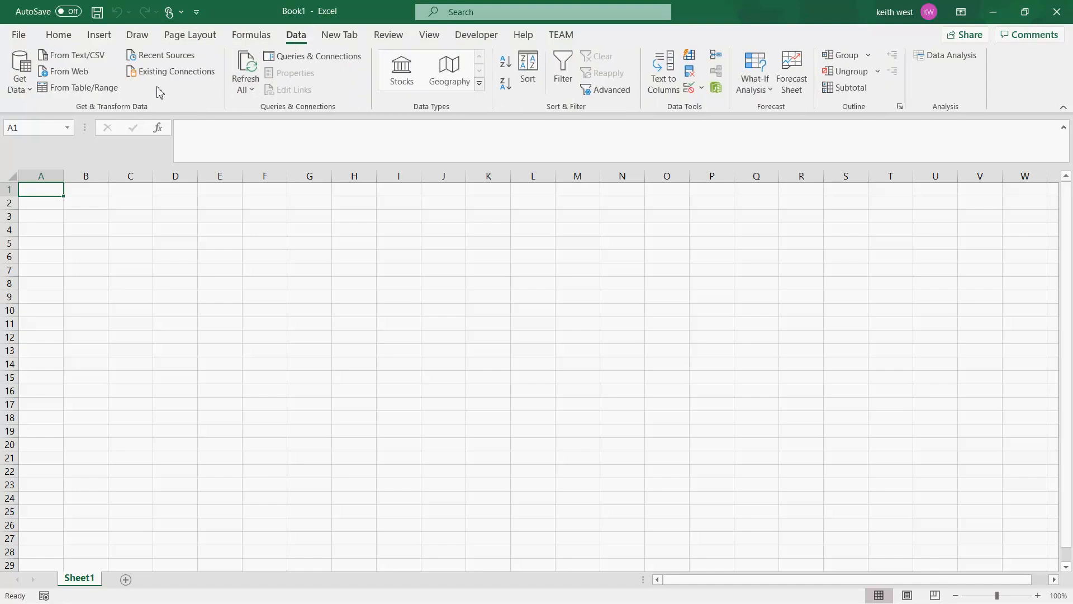
{"action": "left_click", "coordinate": [68, 56]}
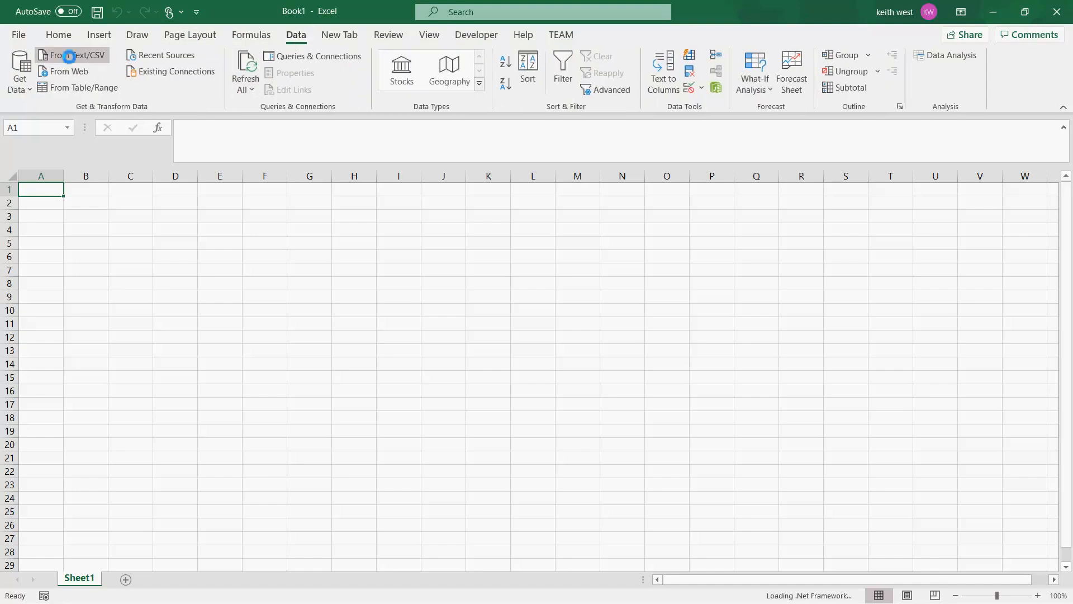
{"action": "scroll", "coordinate": [105, 204], "scroll_direction": "up", "scroll_amount": 4}
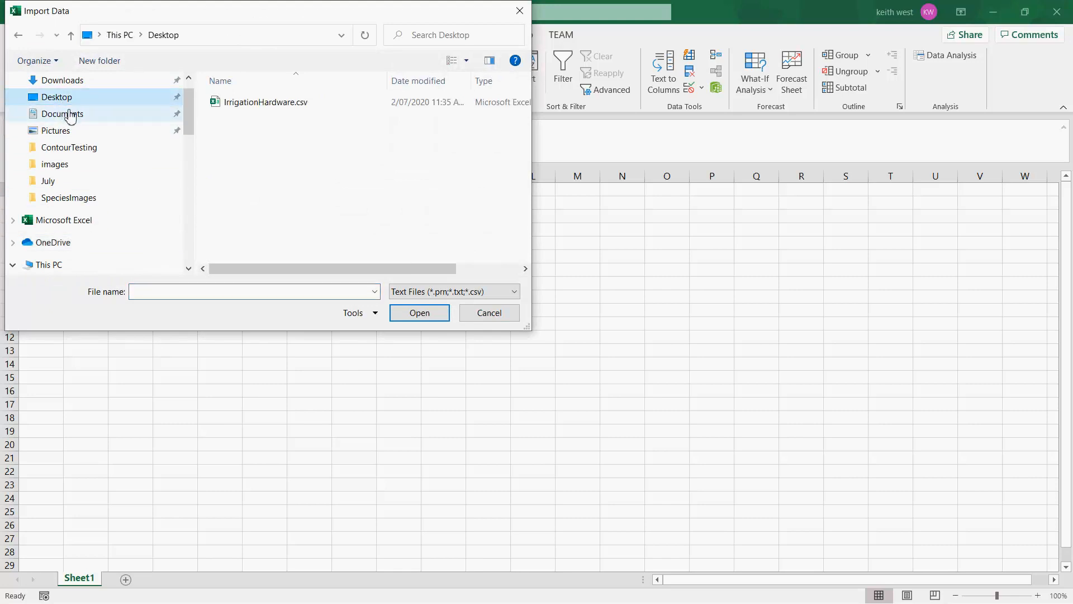
{"action": "left_click", "coordinate": [247, 104]}
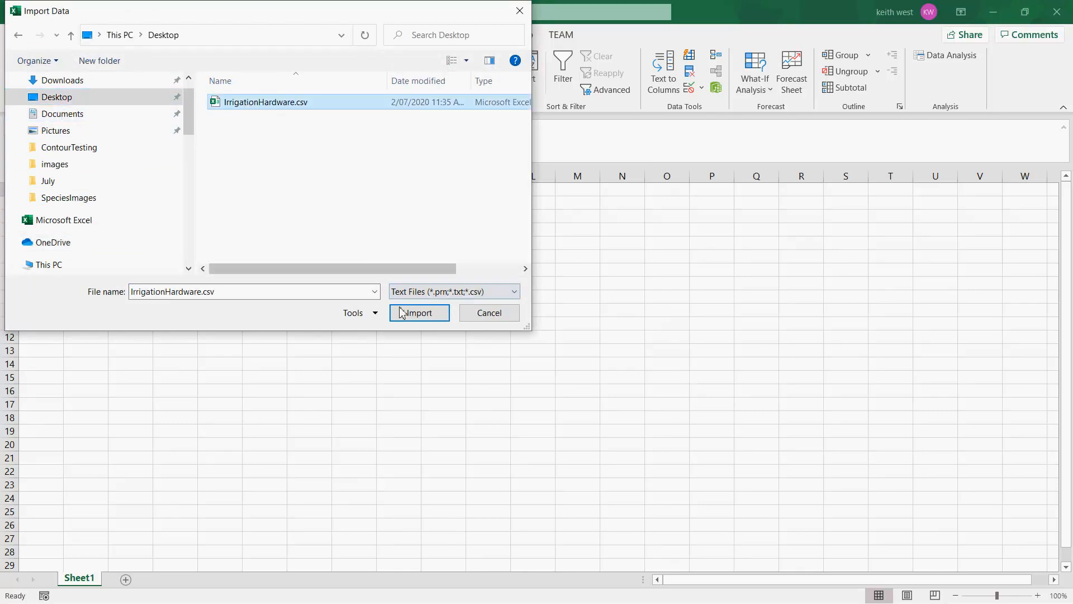
{"action": "left_click", "coordinate": [419, 319]}
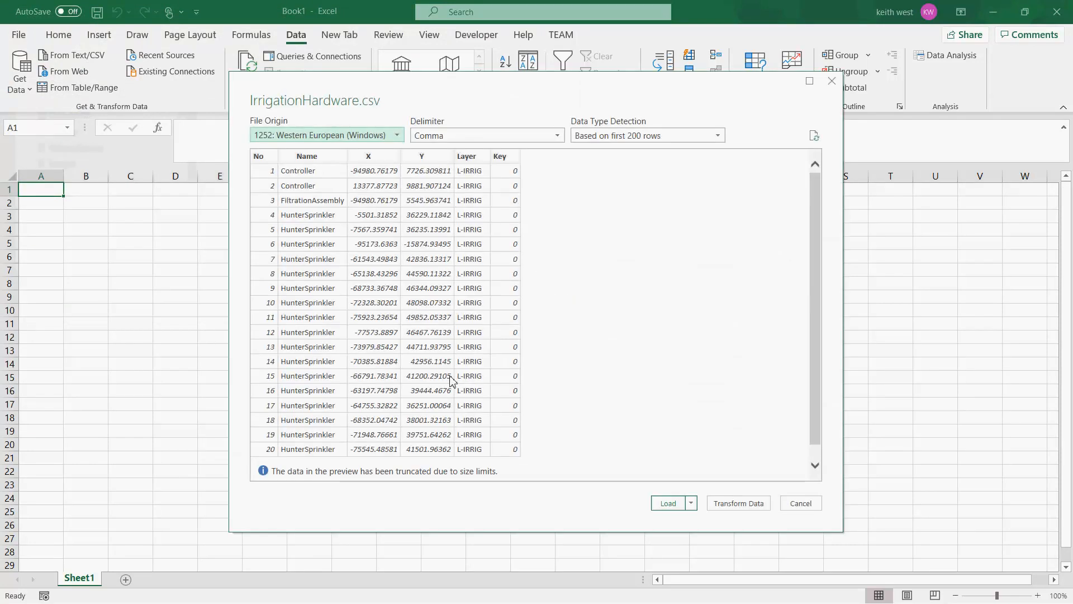
{"action": "left_click", "coordinate": [668, 504]}
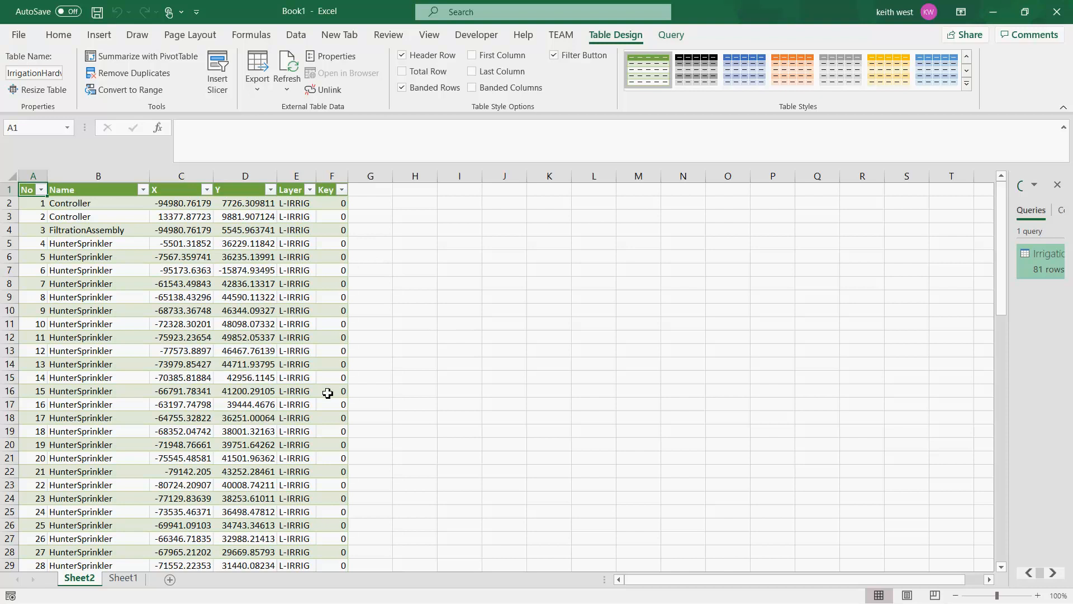
Filter the table's Name column to show only the Controller rows
{"action": "scroll", "coordinate": [435, 373], "scroll_direction": "down", "scroll_amount": 1}
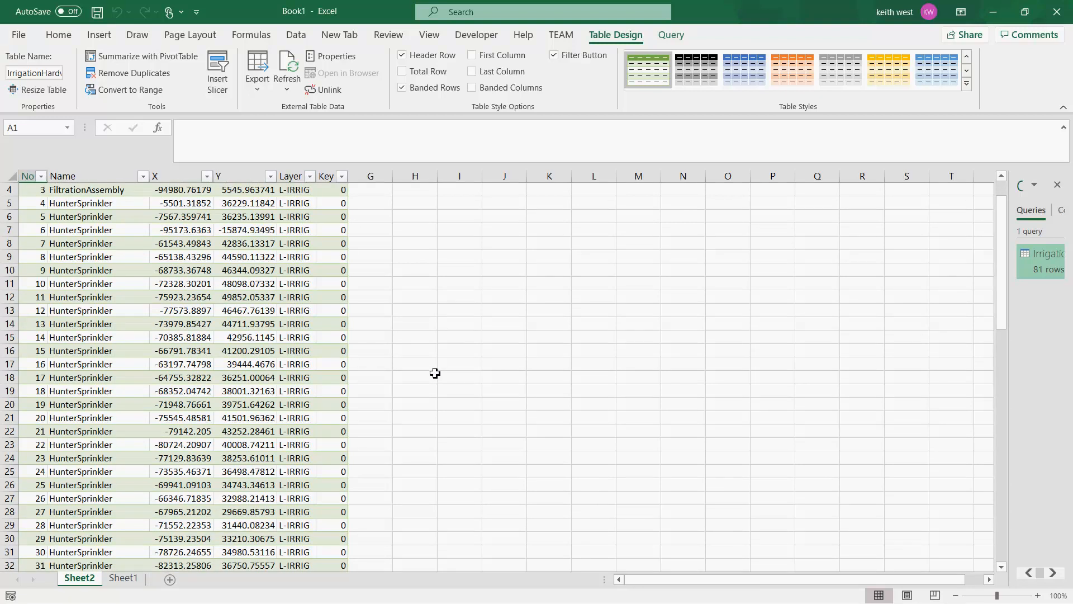
{"action": "scroll", "coordinate": [95, 307], "scroll_direction": "up", "scroll_amount": 1}
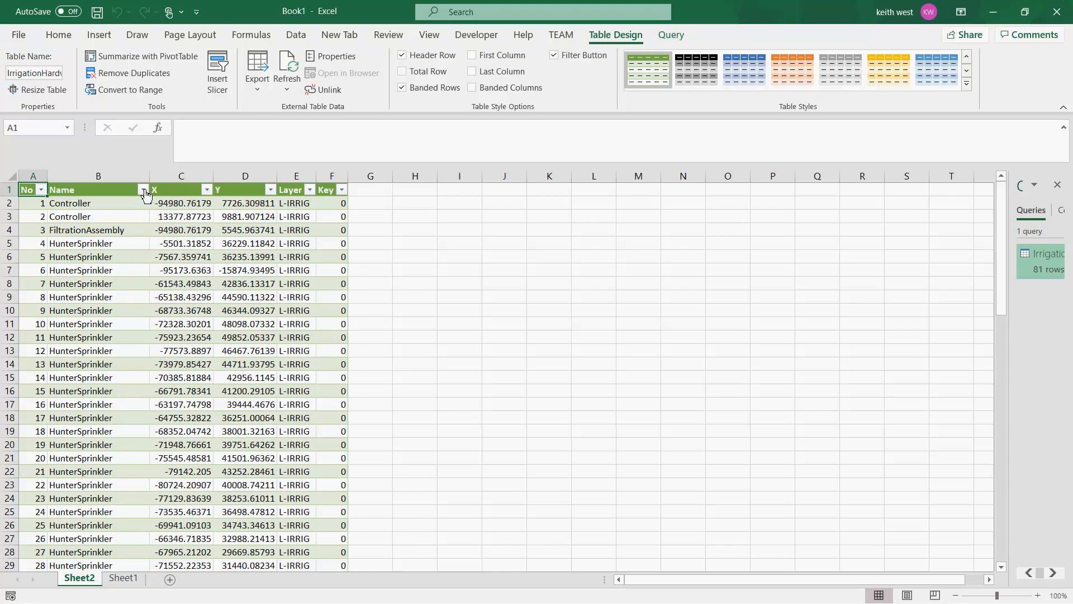
{"action": "left_click", "coordinate": [144, 191]}
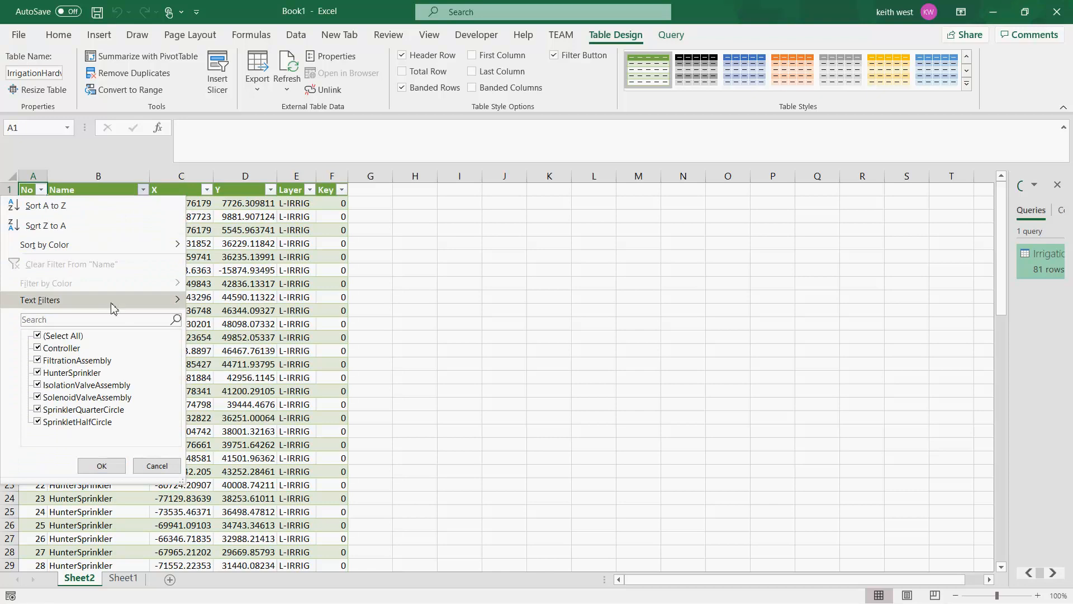
{"action": "left_click", "coordinate": [37, 336]}
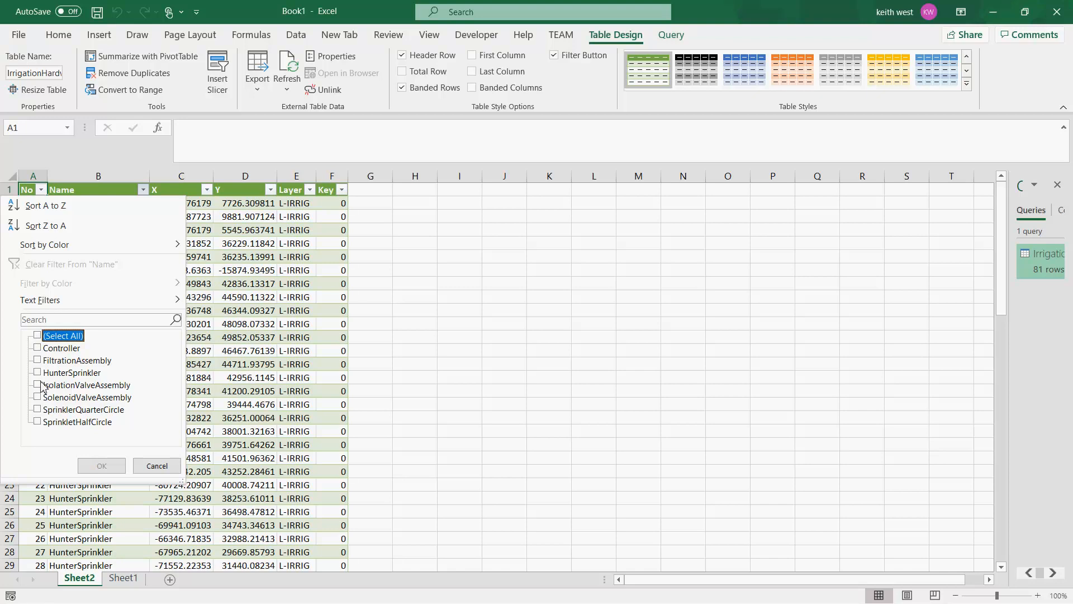
{"action": "left_click", "coordinate": [37, 347]}
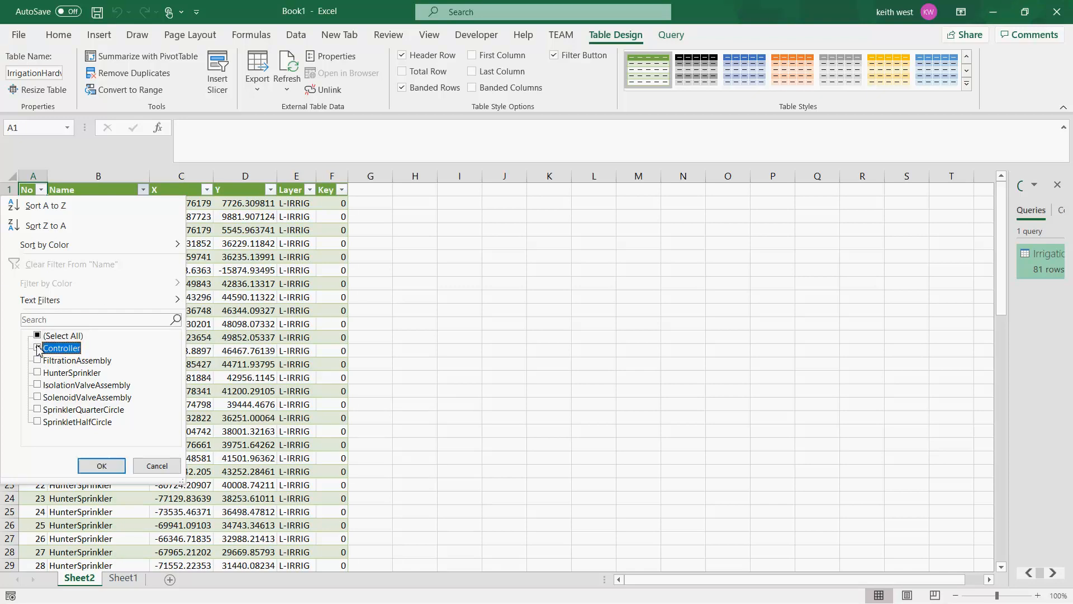
{"action": "left_click", "coordinate": [98, 464]}
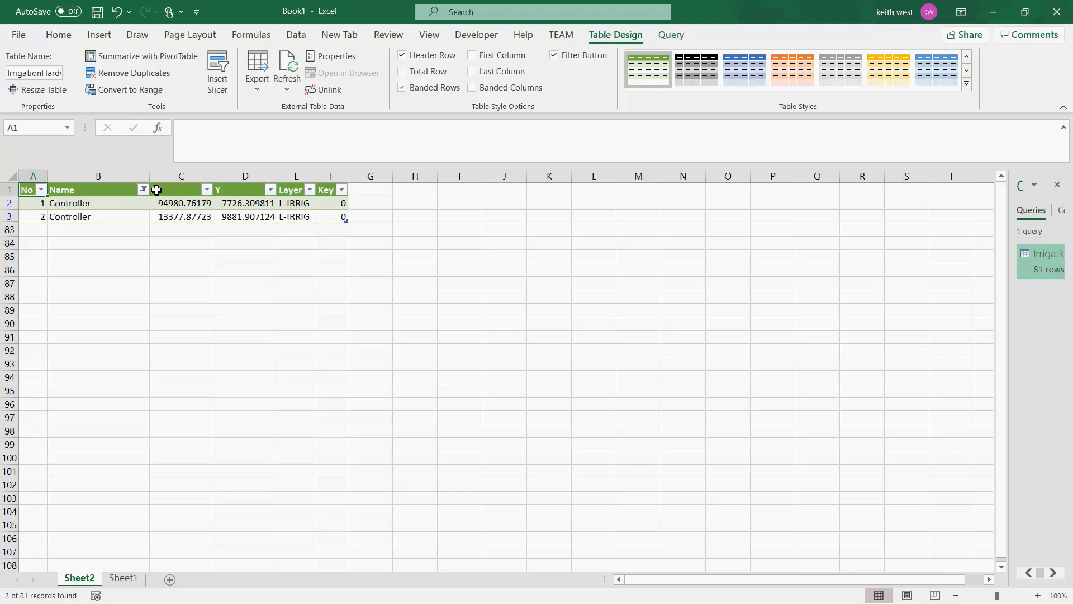
Add HunterSprinkler to the Name column filter alongside Controller and look through the filtered rows
{"action": "left_click", "coordinate": [142, 189]}
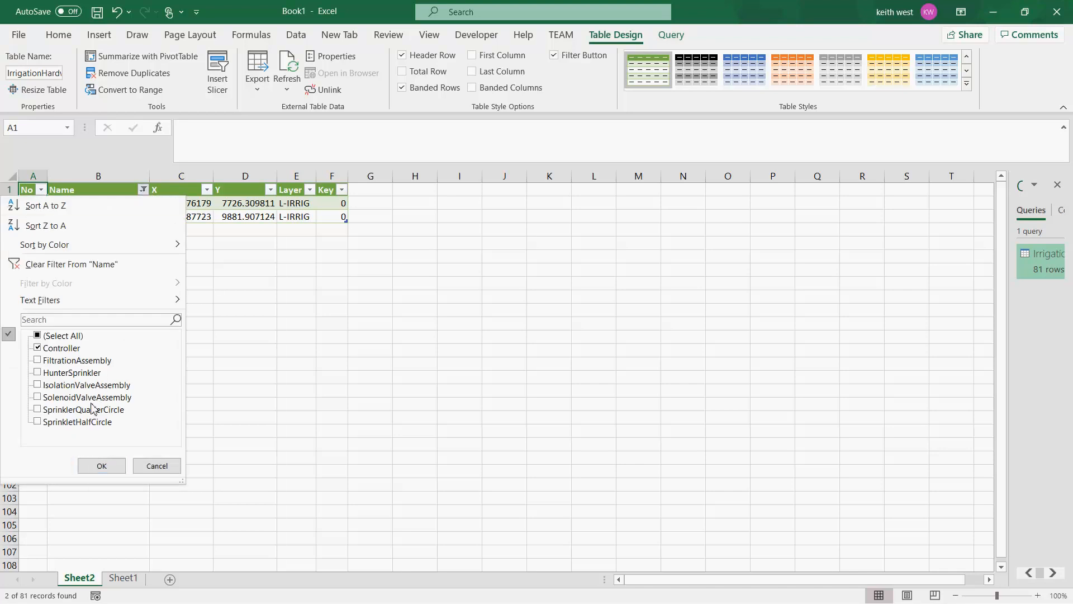
{"action": "left_click", "coordinate": [46, 373]}
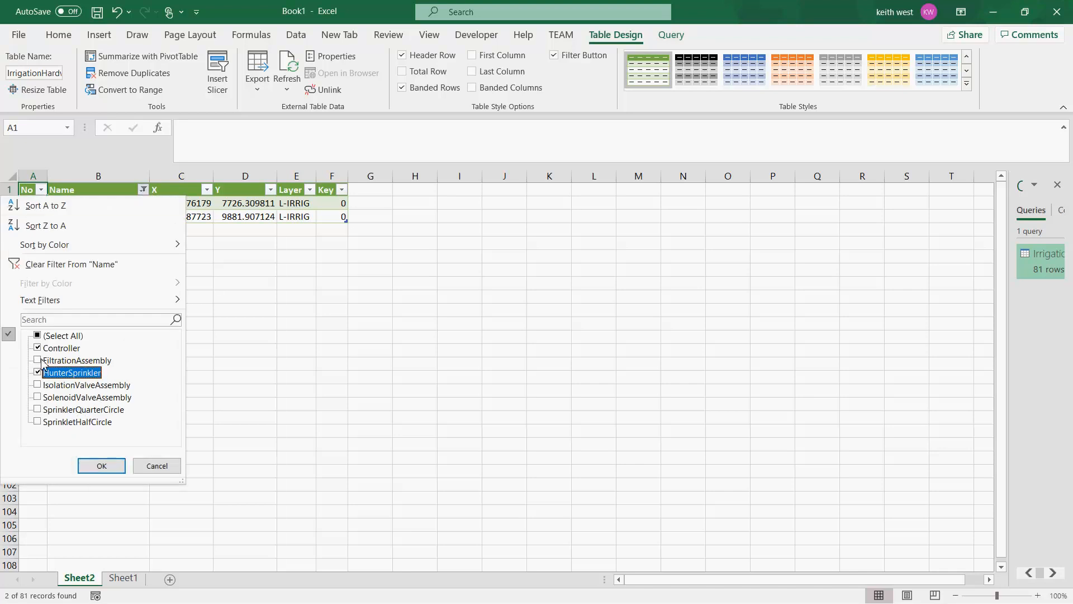
{"action": "left_click", "coordinate": [105, 465]}
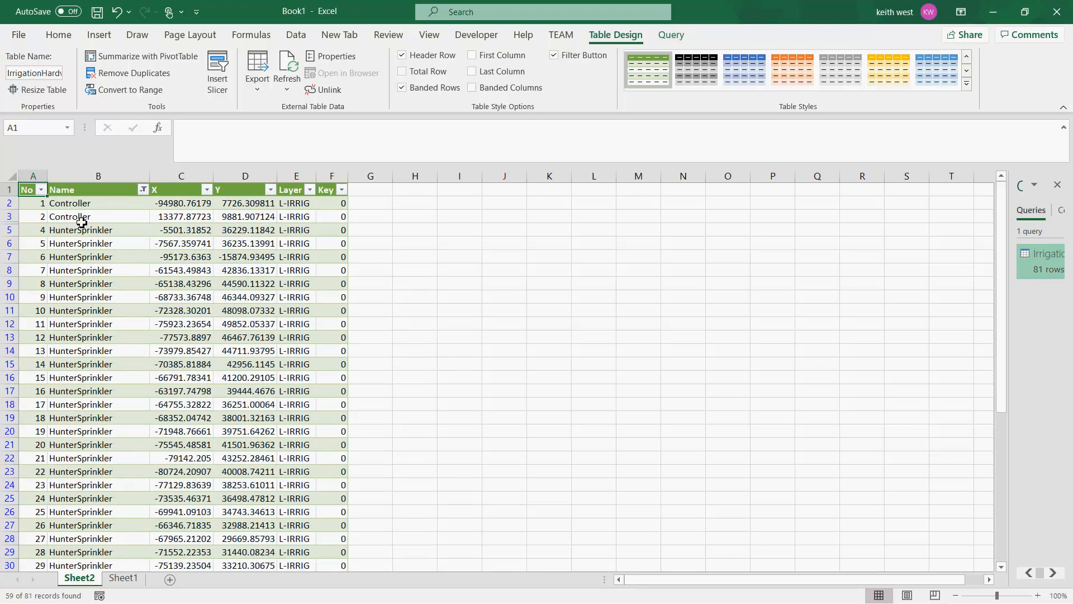
{"action": "scroll", "coordinate": [484, 448], "scroll_direction": "down", "scroll_amount": 4}
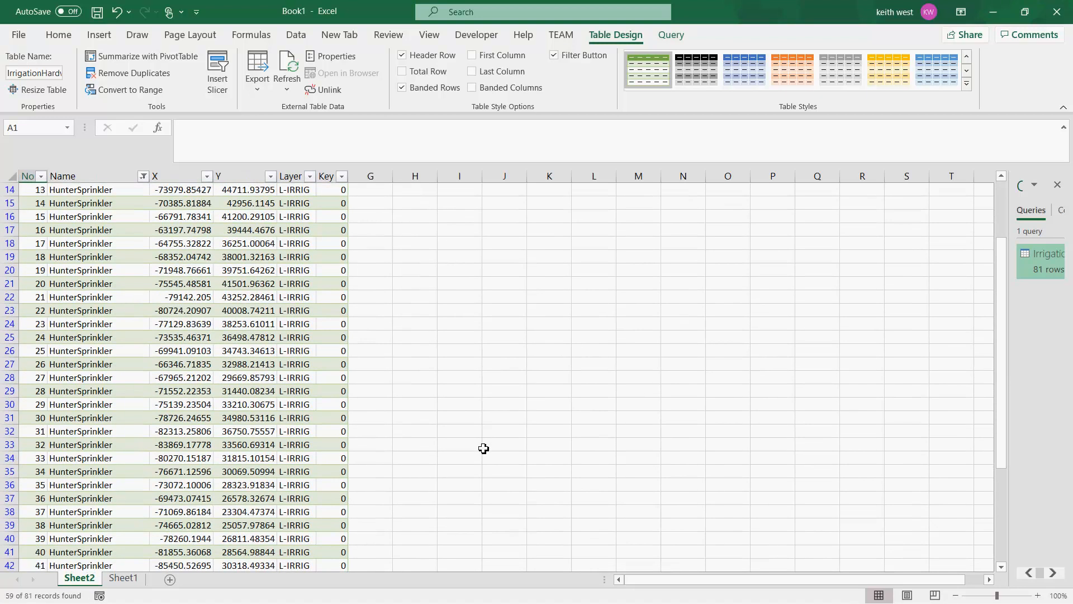
{"action": "scroll", "coordinate": [484, 449], "scroll_direction": "down", "scroll_amount": 11}
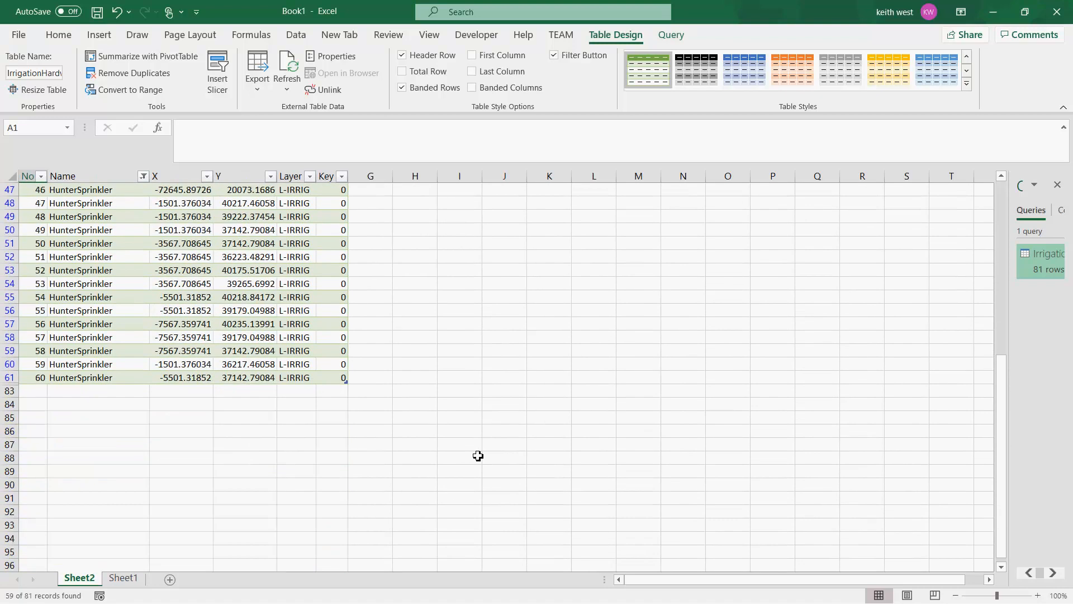
{"action": "scroll", "coordinate": [478, 455], "scroll_direction": "up", "scroll_amount": 3}
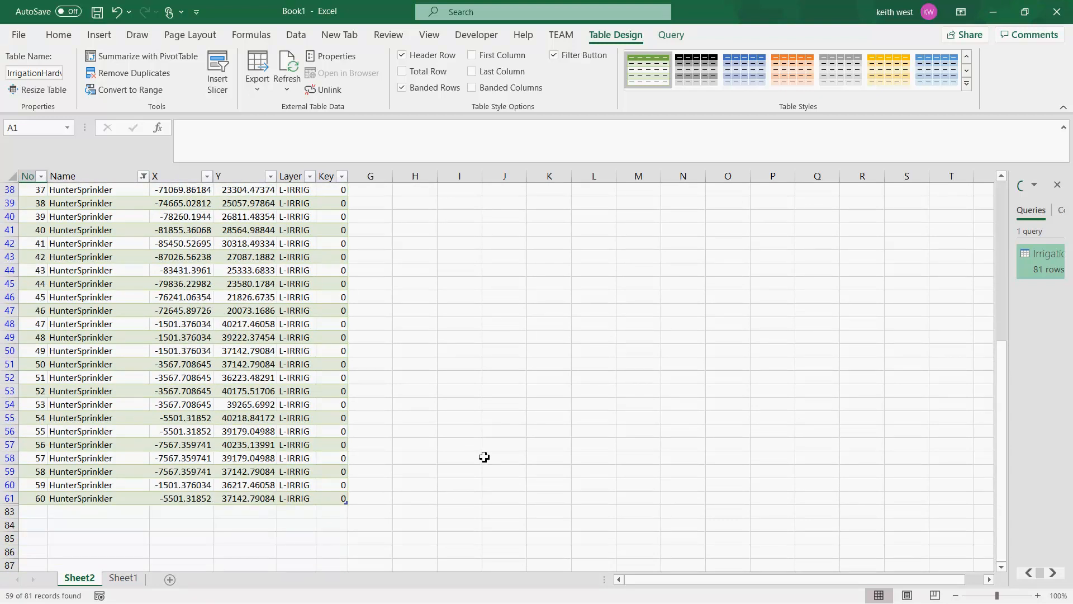